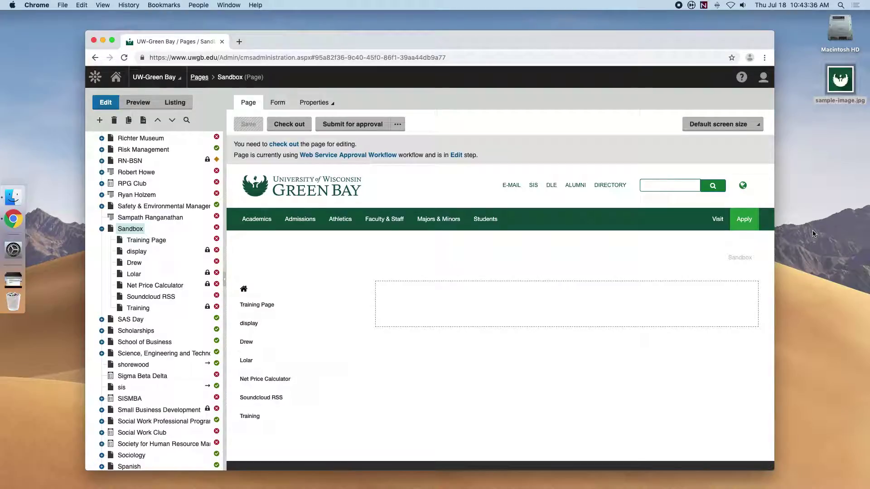
- Check out the Sandbox Training Page and open its 'Our program is fast paced.' text for editing
click(155, 242)
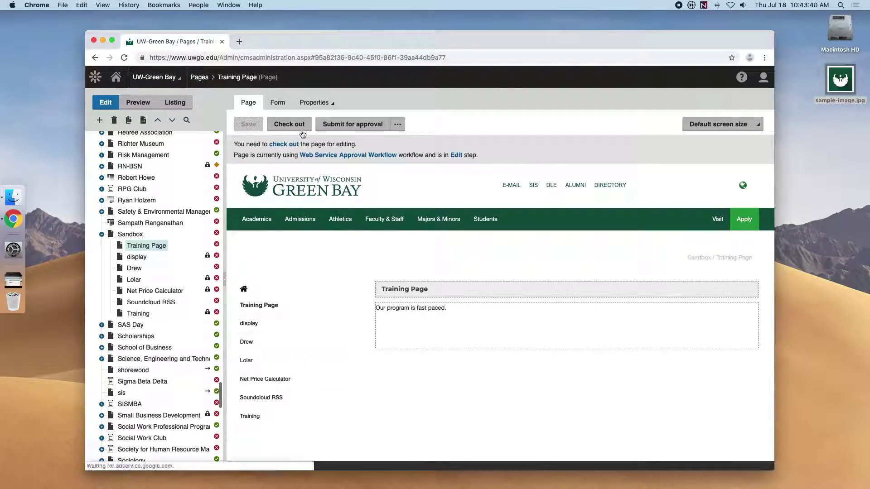
click(289, 125)
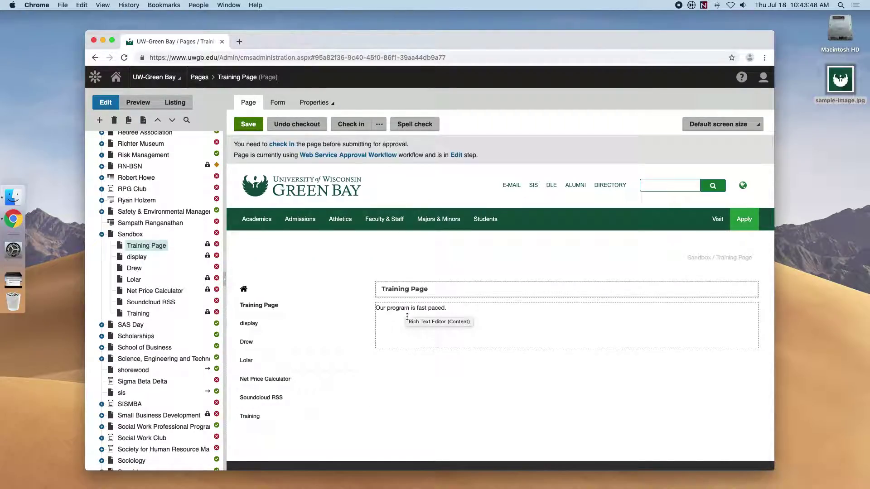
click(473, 321)
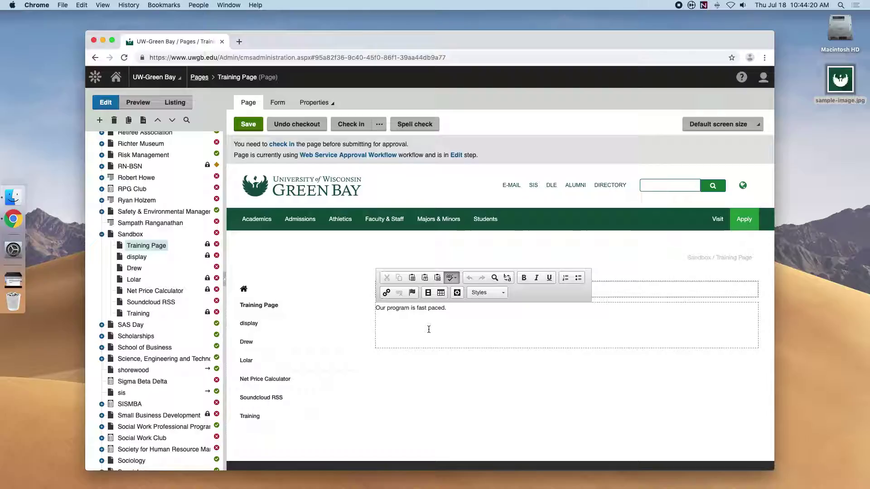
- Type Mouse, Keyboard, Monitor, Desks and Camera on separate lines below the intro sentence
key(Return)
text(Mouse )
text(Ke)
text(yboard)
key(Return)
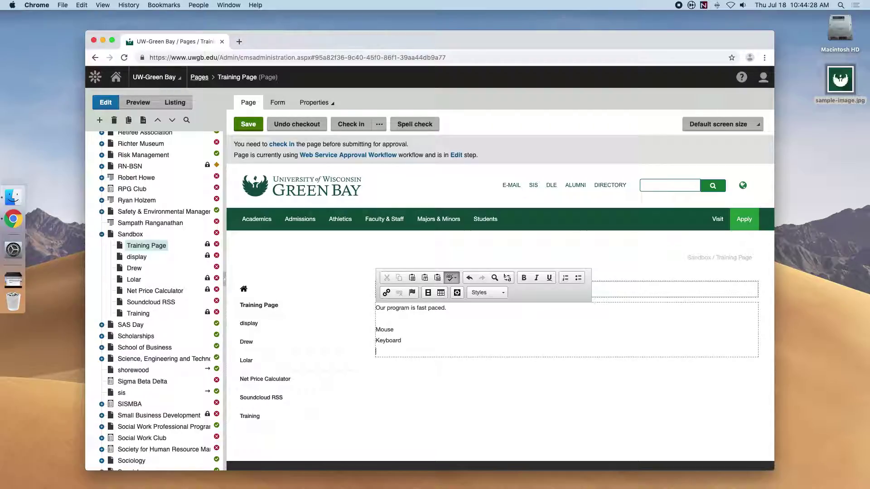
text(Monitor)
key(Return)
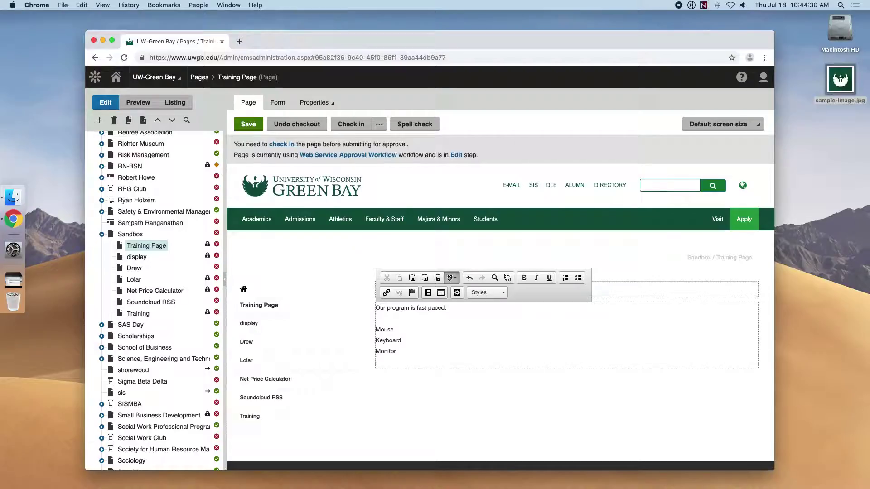
text(Desks)
key(Return)
text(Camera)
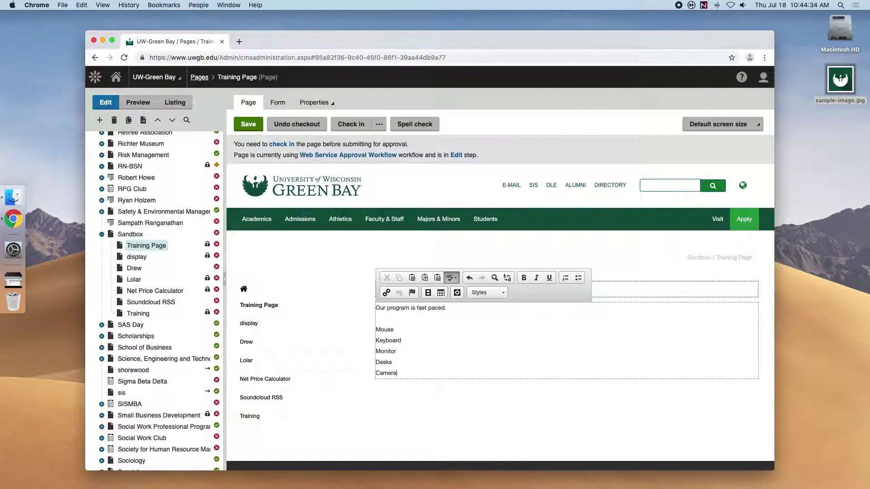
- Format the five item lines as a bulleted list
drag(399, 373, 376, 333)
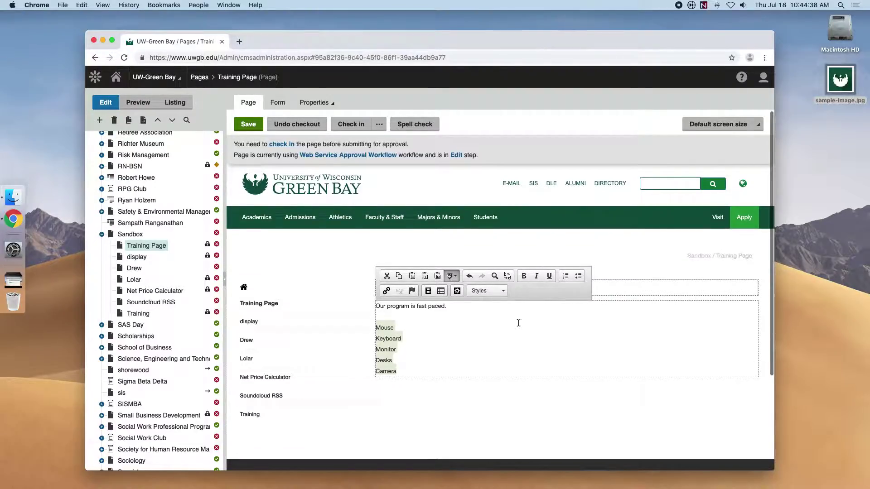
click(567, 276)
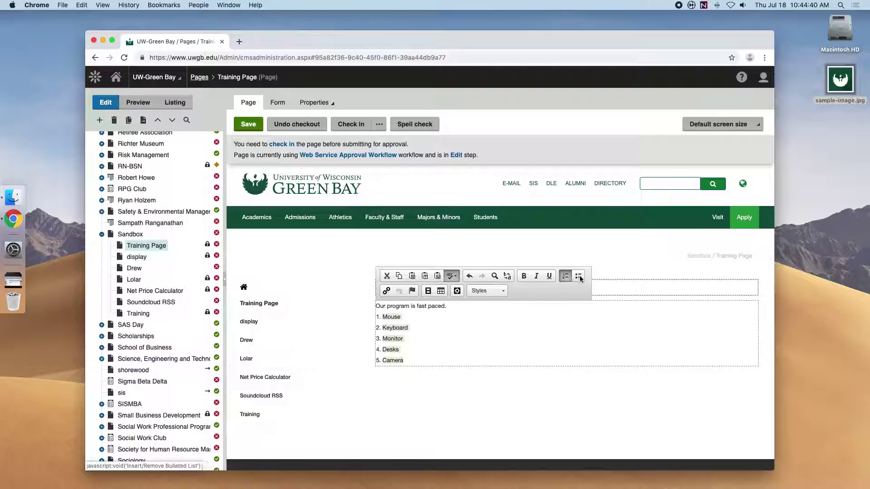
click(580, 277)
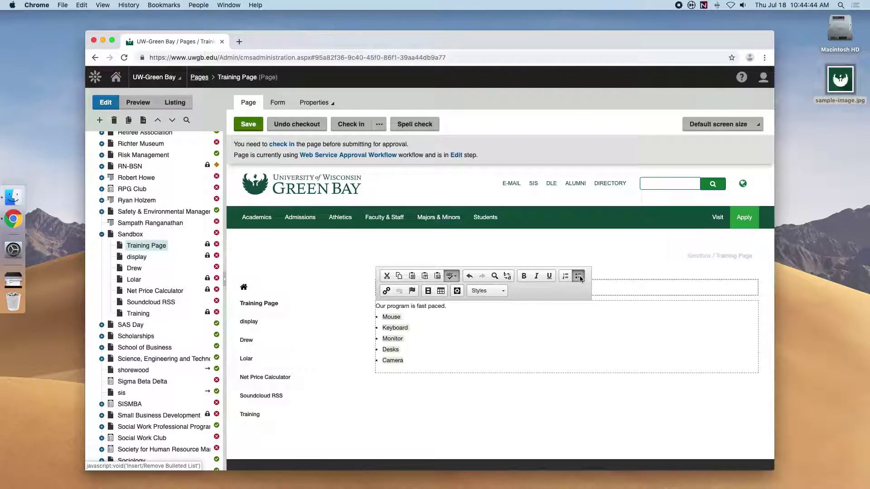
click(579, 276)
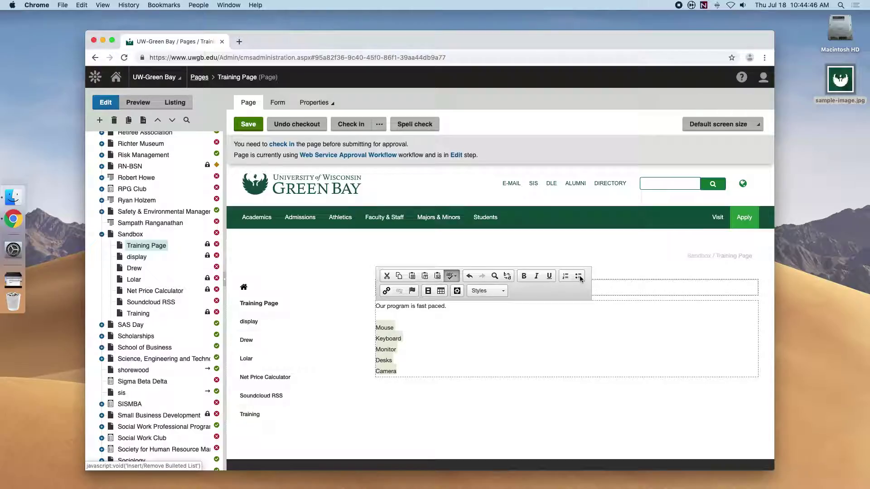
click(579, 276)
click(458, 308)
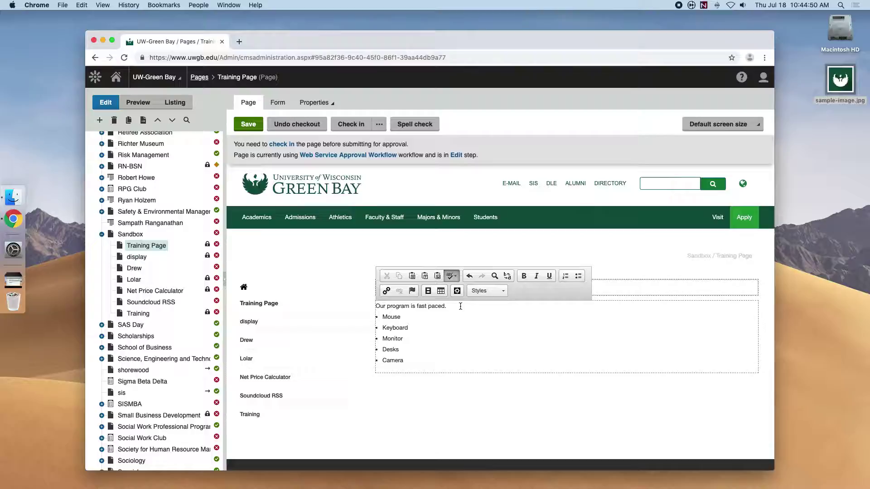
- Leave an empty line above the list, then bold Mouse, italicize Keyboard and underline Monitor
key(Return)
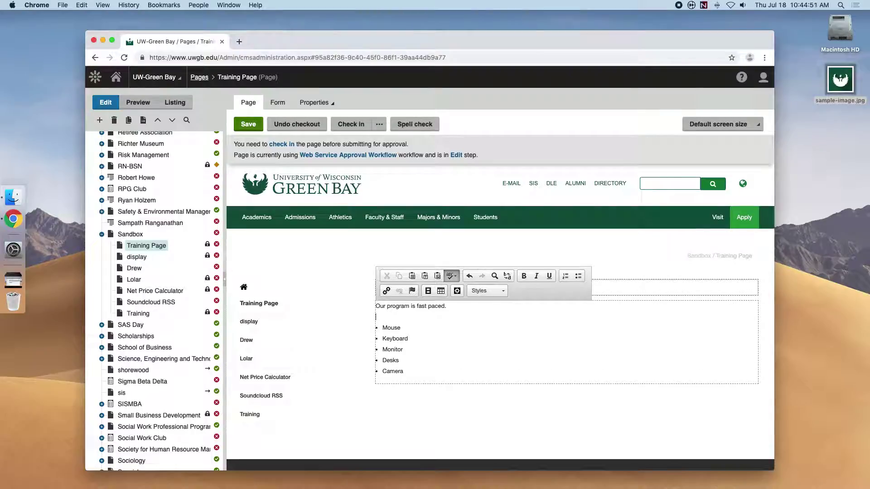
double_click(396, 329)
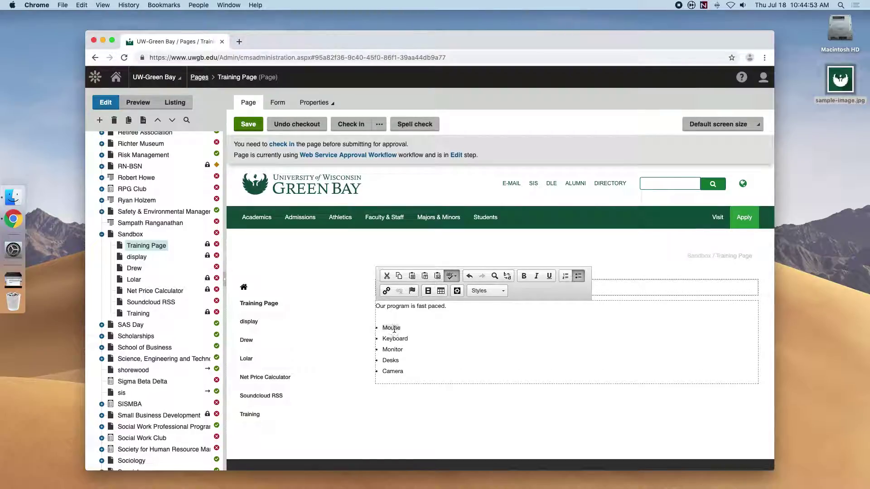
click(524, 277)
double_click(390, 339)
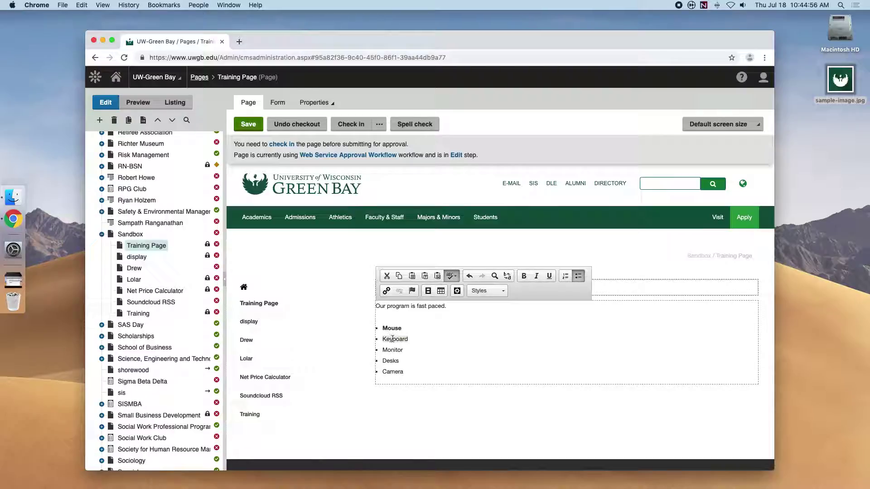
click(537, 276)
double_click(393, 351)
click(549, 276)
click(420, 363)
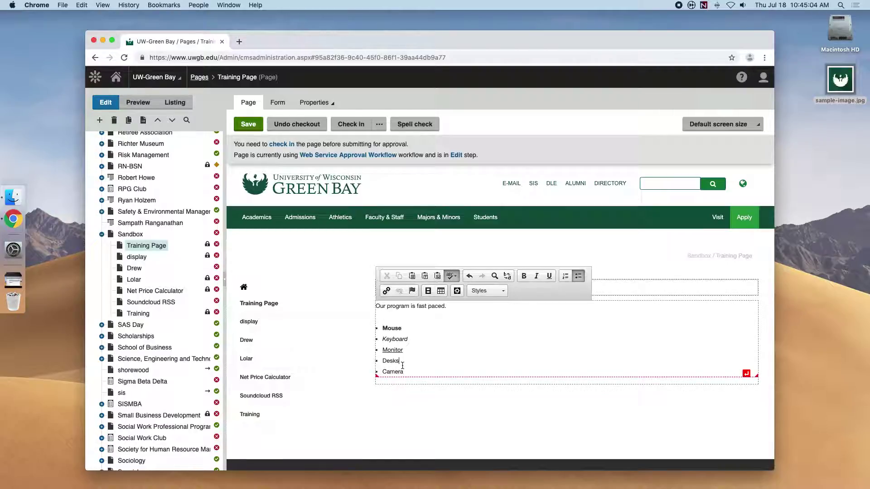
click(384, 316)
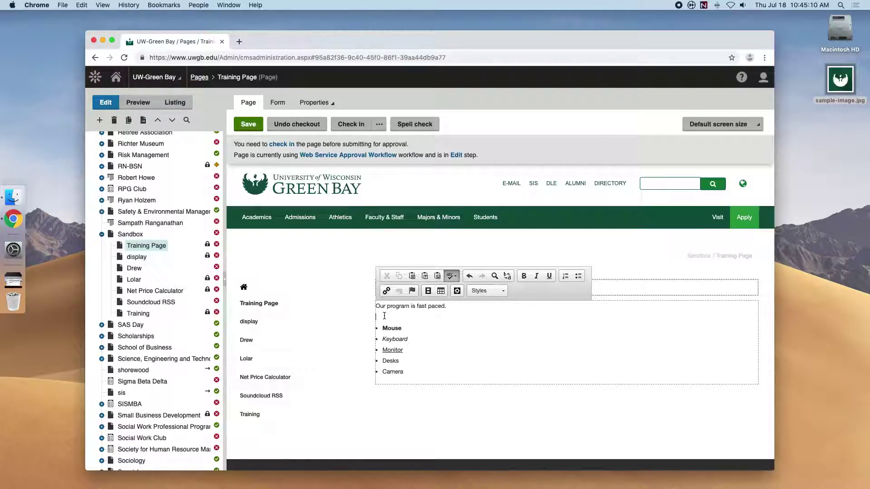
- Type 'Computer Items' on the empty line above the list and style it as Heading 4
text(Check Out )
text(tems)
click(416, 316)
drag(416, 317, 376, 316)
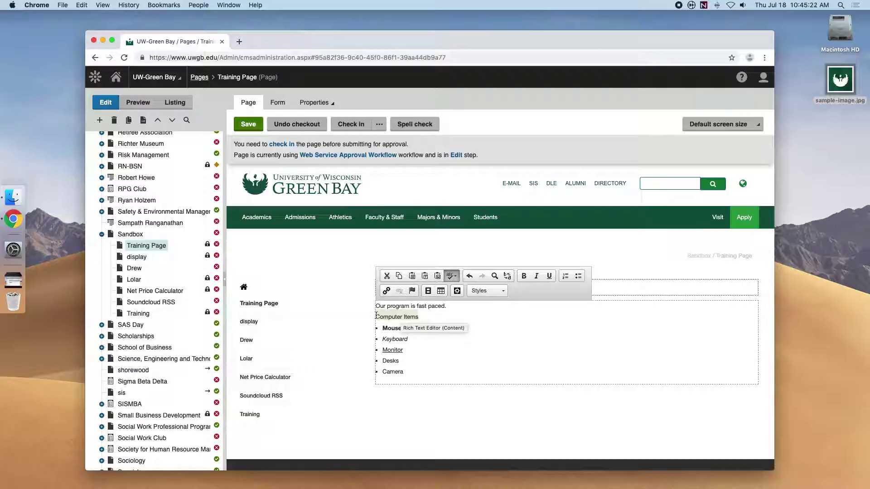
click(497, 291)
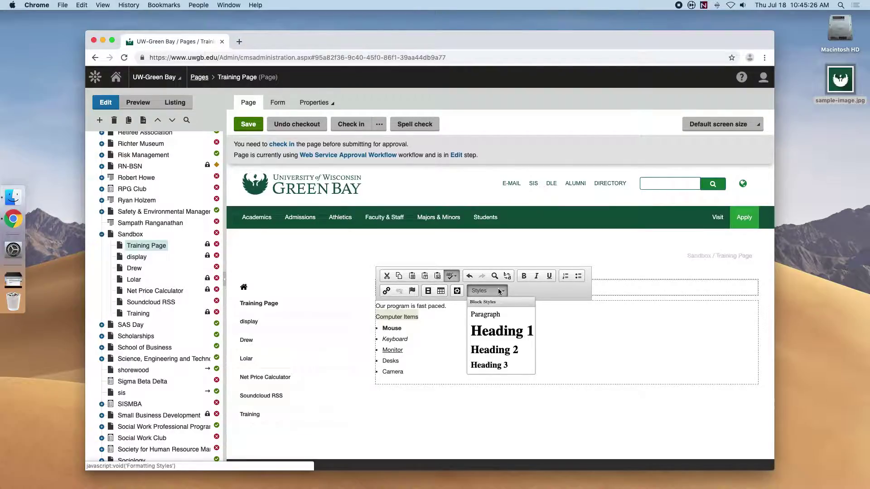
scroll(499, 347, down, 2)
click(499, 352)
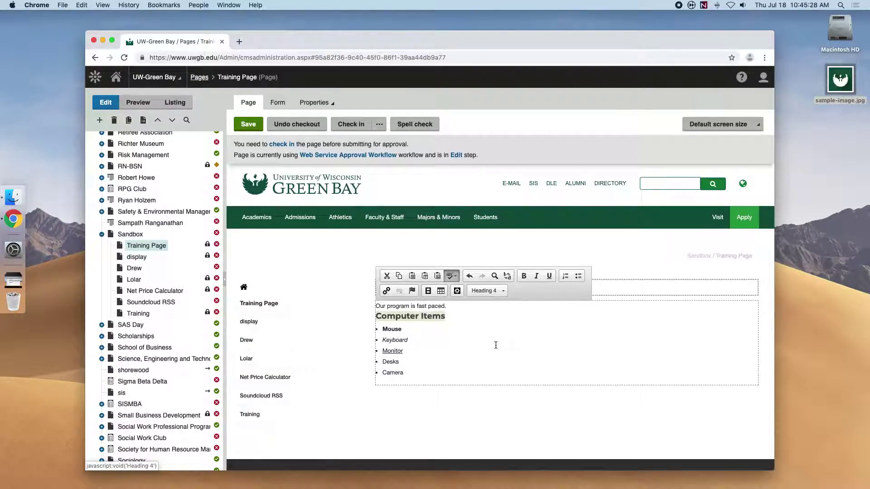
click(459, 306)
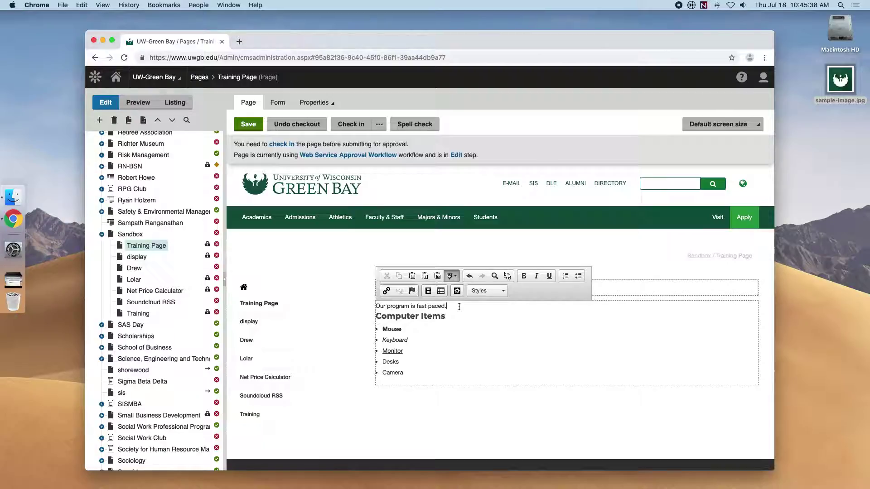
click(239, 41)
text(www.uwgb.edu)
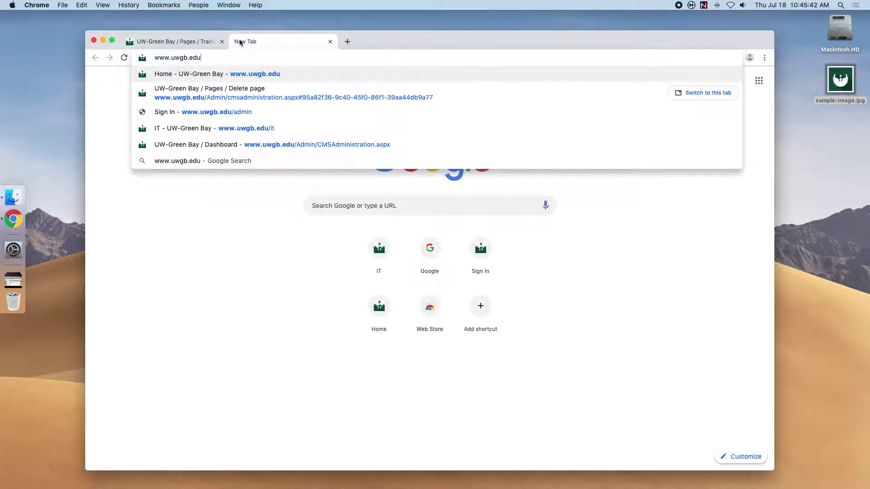
text(/it)
key(Return)
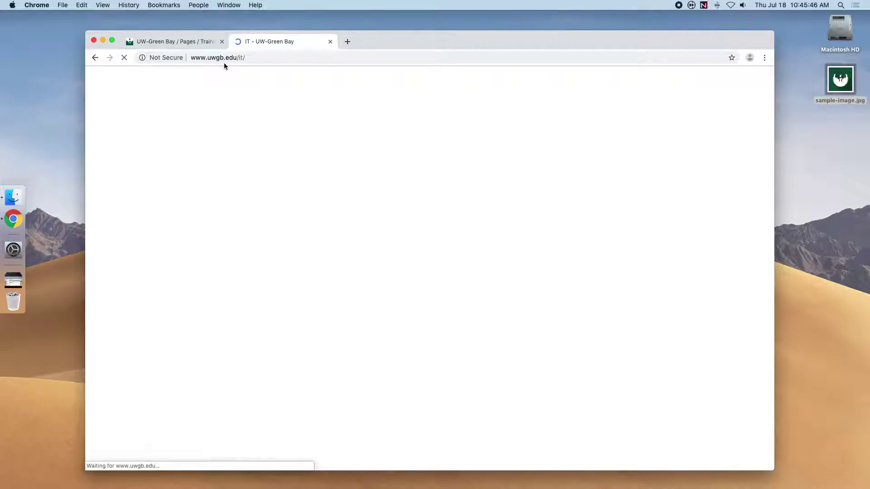
scroll(142, 250, down, 3)
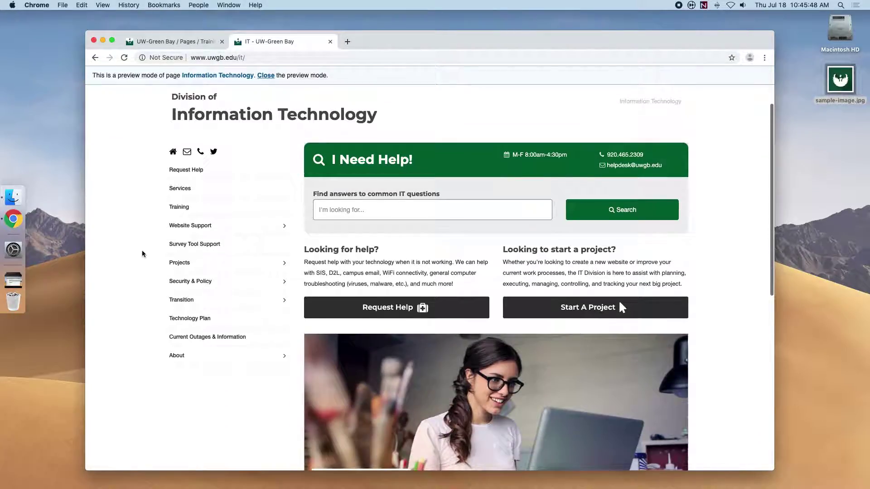
click(198, 228)
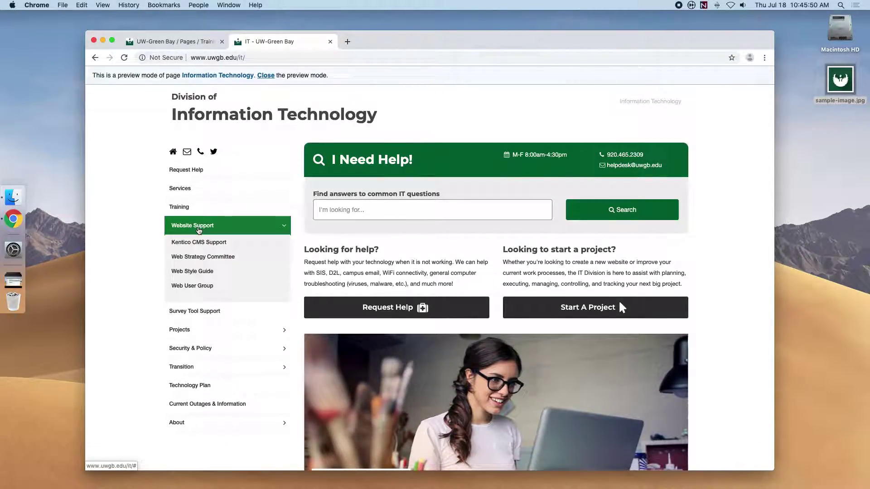
click(197, 271)
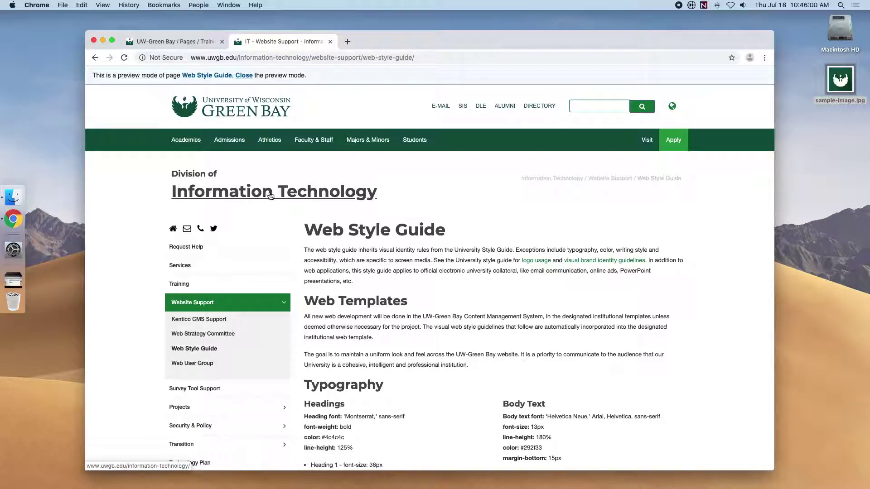
scroll(276, 199, down, 2)
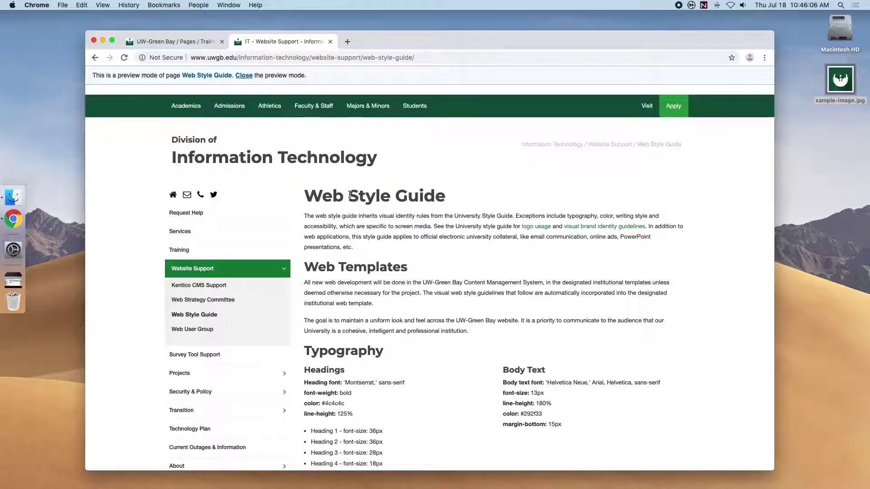
scroll(376, 200, down, 3)
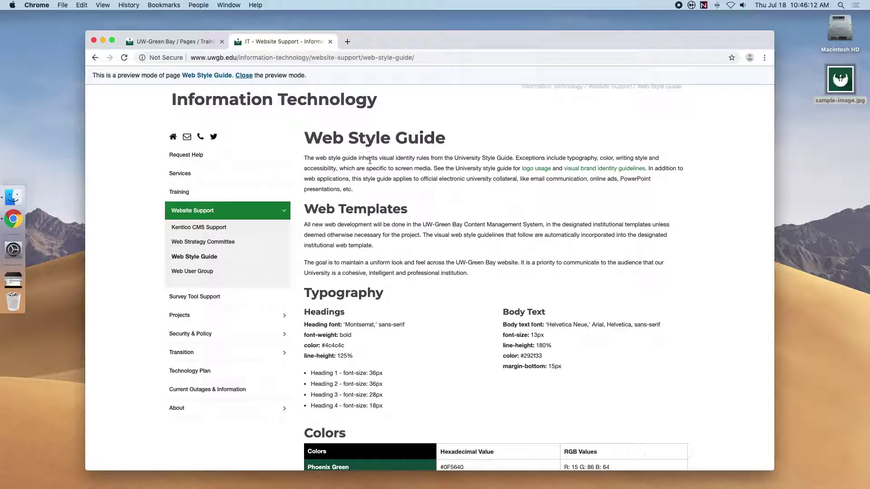
scroll(370, 161, down, 2)
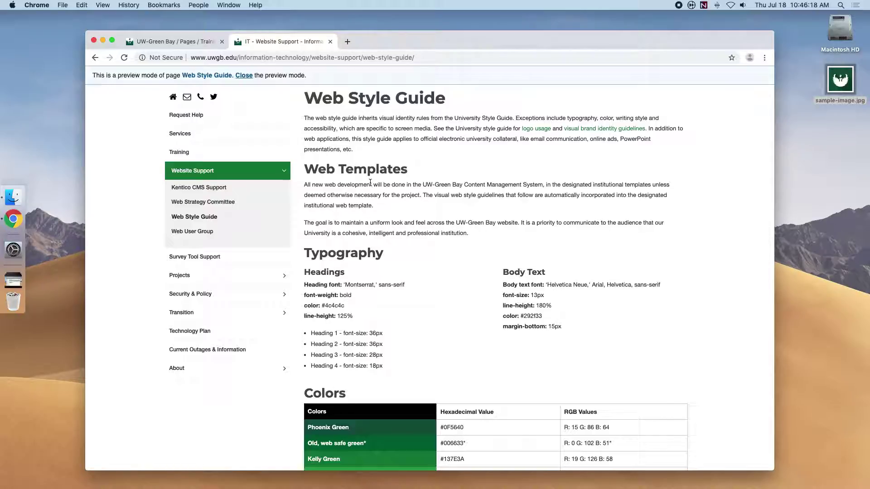
scroll(368, 174, up, 2)
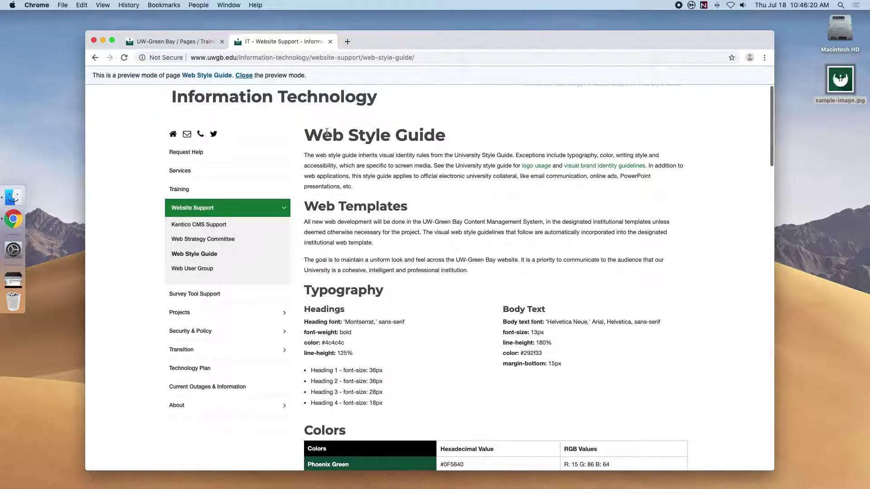
scroll(363, 139, up, 3)
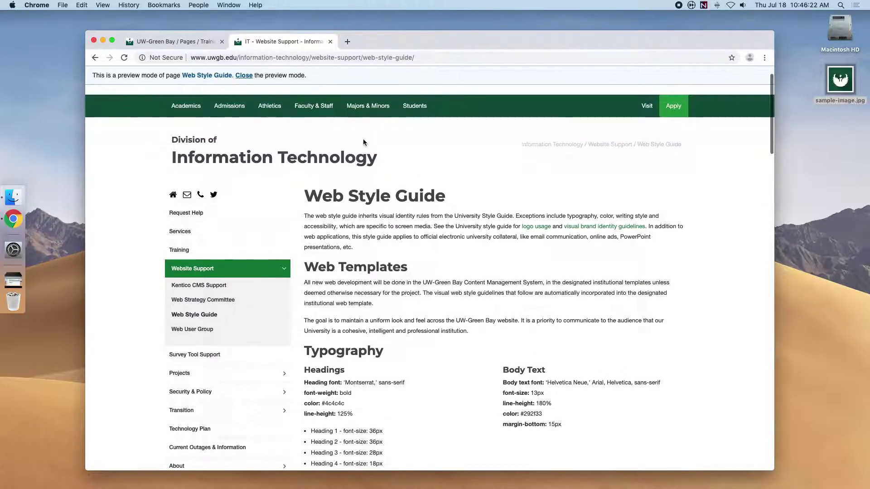
scroll(221, 162, up, 3)
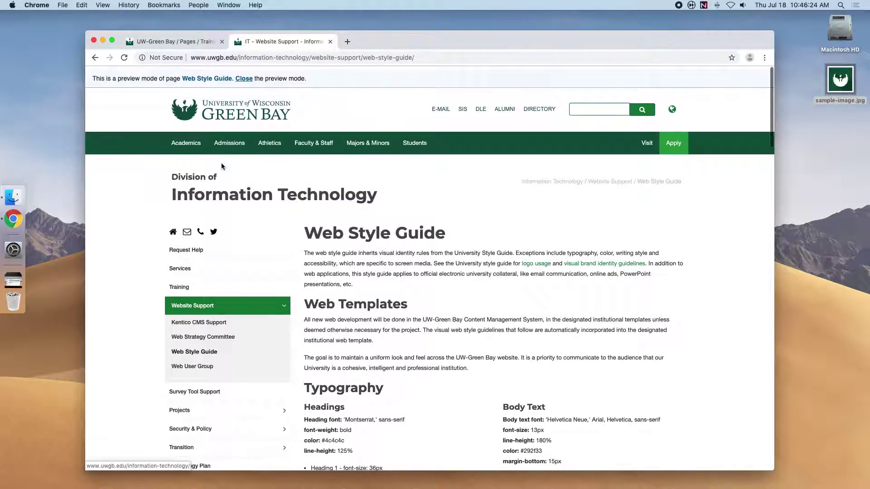
scroll(254, 174, down, 6)
scroll(257, 178, down, 3)
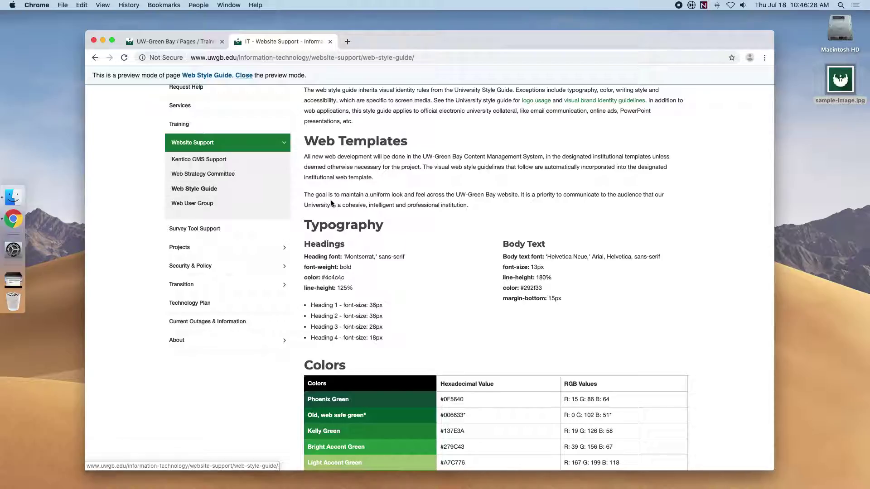
scroll(342, 213, down, 2)
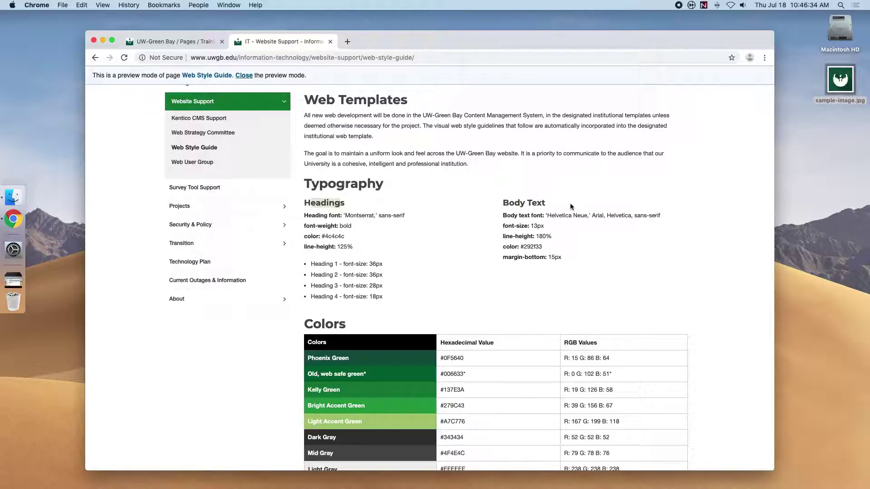
scroll(361, 319, down, 10)
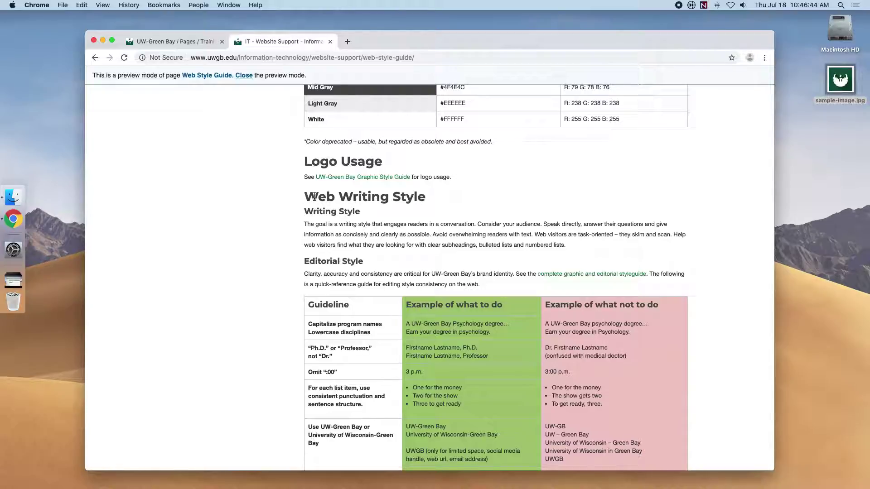
scroll(314, 201, down, 5)
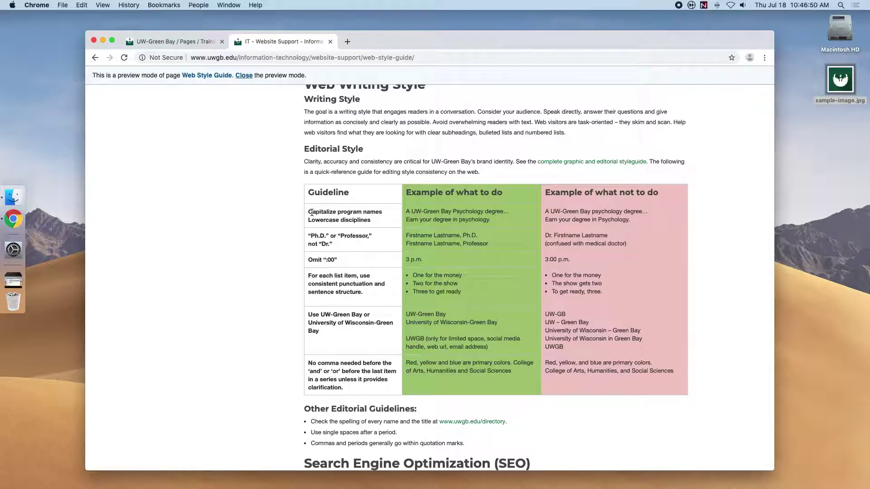
scroll(312, 213, up, 15)
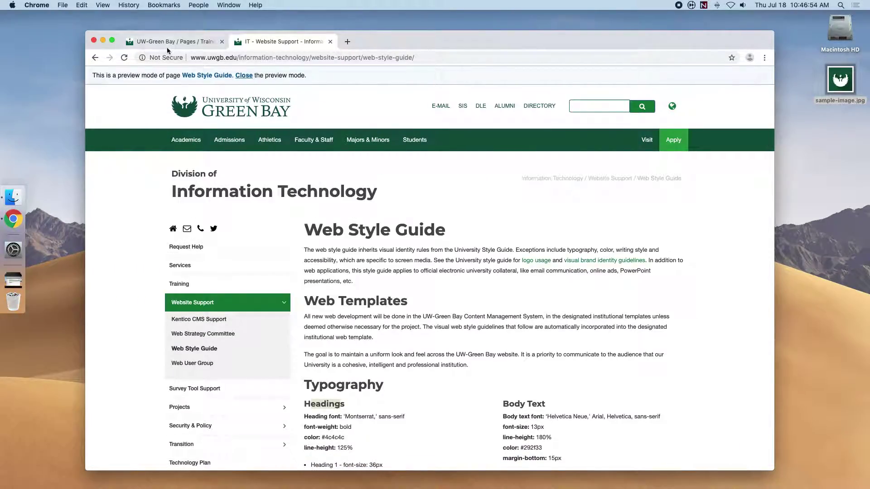
- Back in the CMS editor, type 'Items Available' on a new line above Computer Items
click(167, 47)
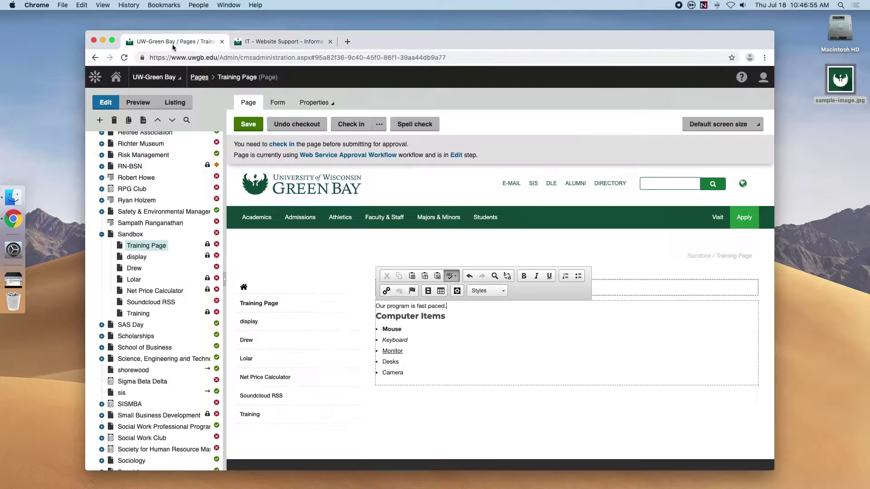
click(458, 306)
key(Return)
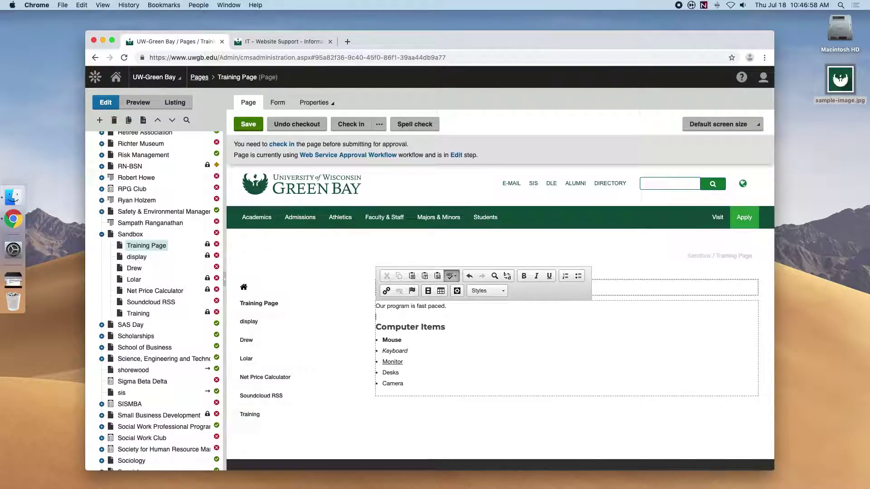
text(Avail)
key(BackSpace)
key(Delete)
text(Item)
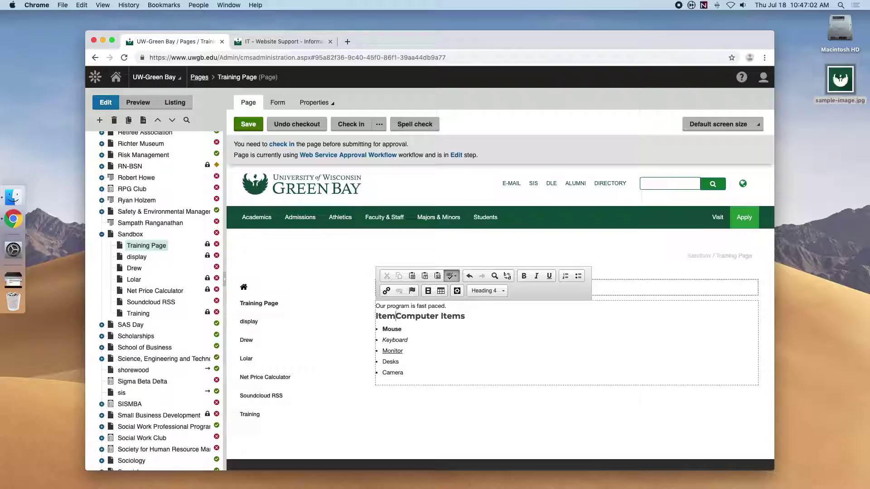
key(BackSpace)
key(BackSpace)
key(BackSpace)
key(BackSpace)
key(Return)
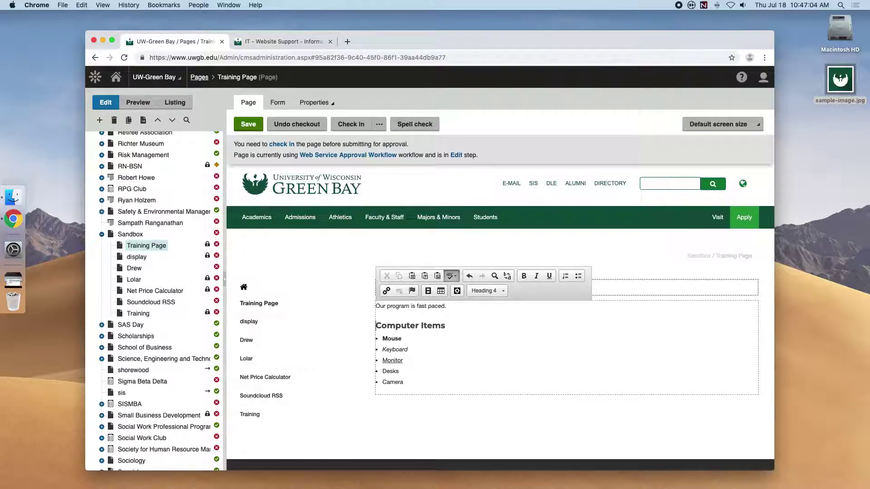
text(Items Available)
- Style the Items Available line as Heading 3
click(450, 326)
click(449, 316)
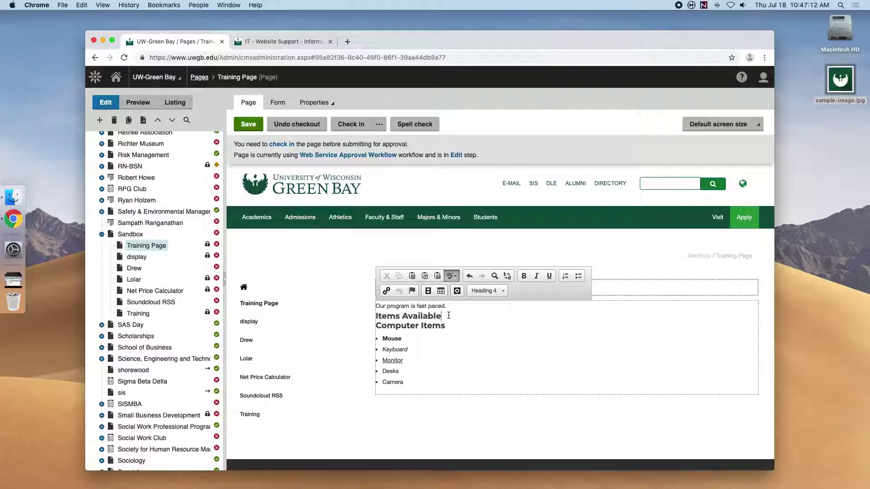
double_click(405, 316)
drag(406, 316, 377, 316)
click(486, 290)
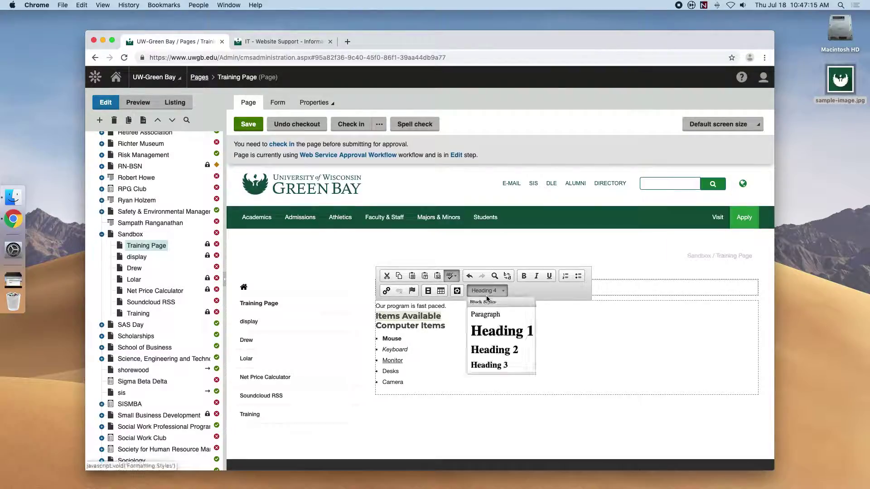
click(488, 365)
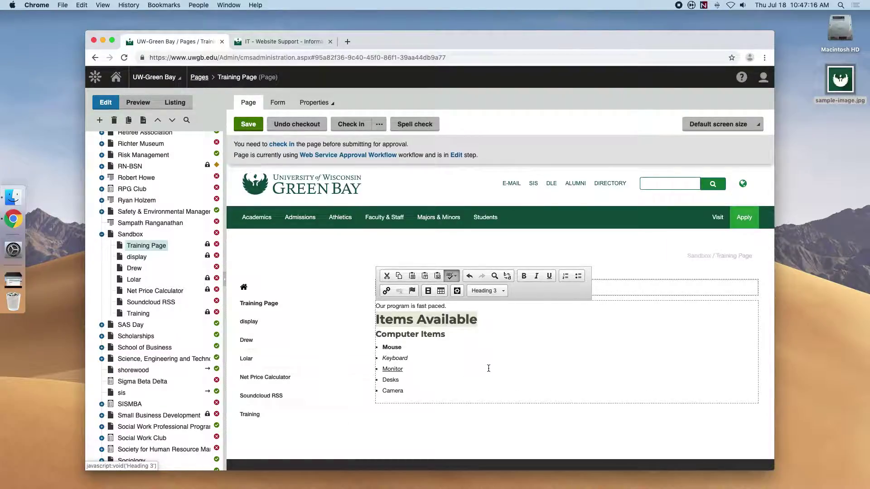
- Add two line breaks after Camera to end the bulleted list with a plain line
click(444, 338)
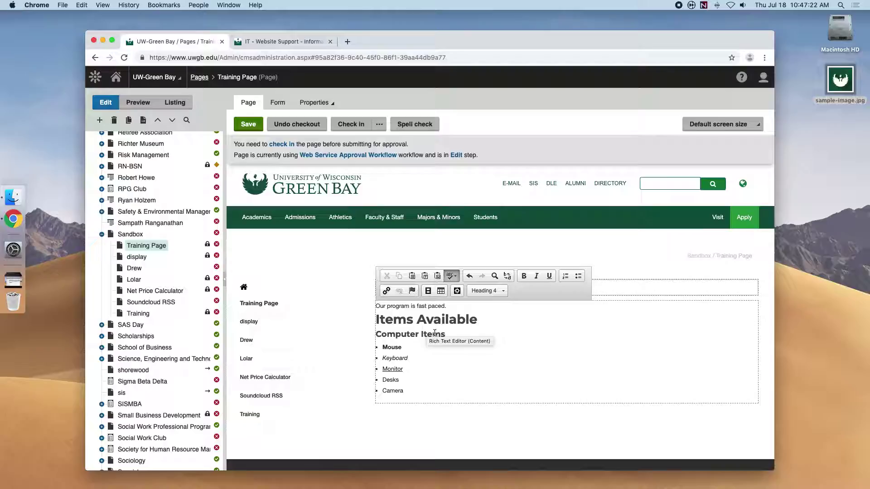
click(426, 390)
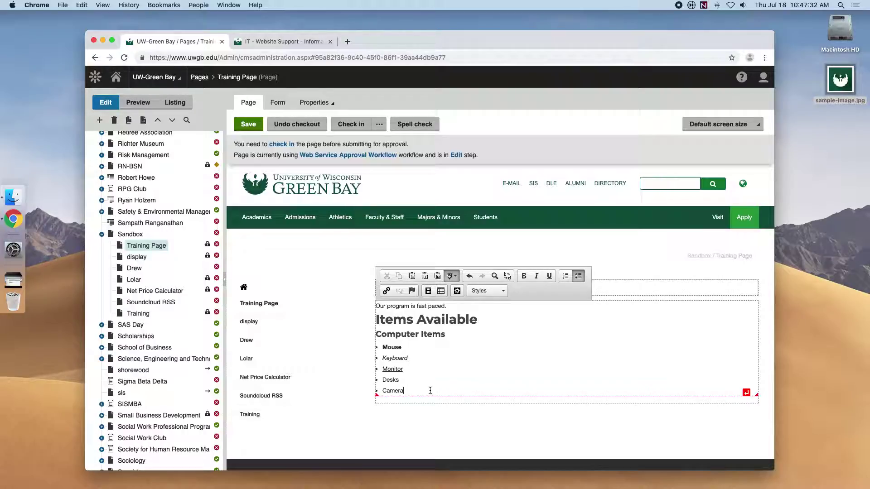
key(Return)
key(Return)
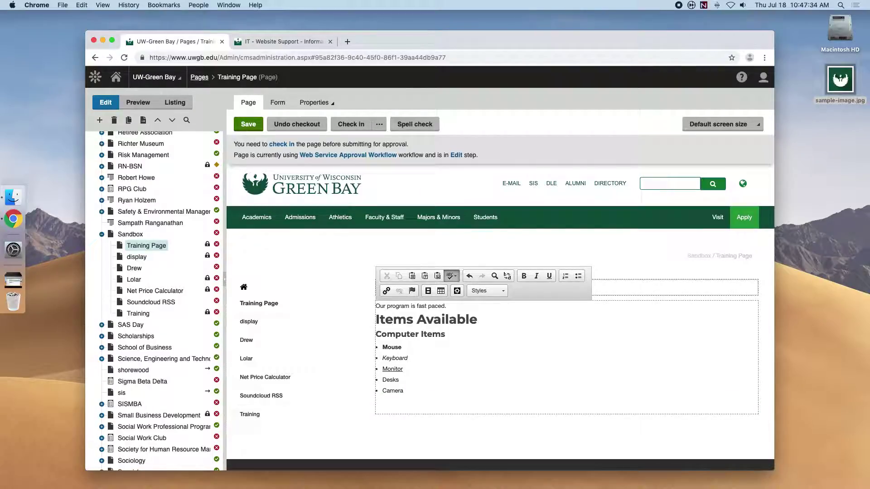
- Type 'Other Items', 'Markers' and 'Crayons' on separate lines below the first list
text(Other Items)
key(Return)
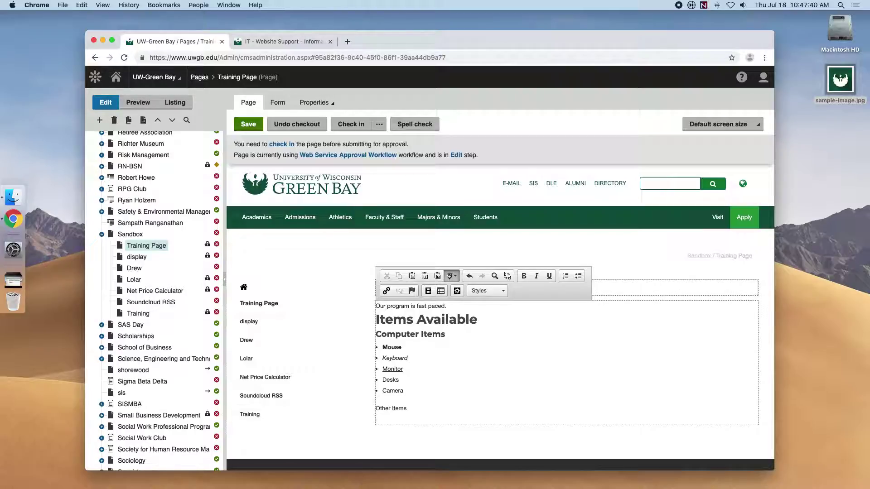
text(Markers)
key(Return)
text(Crayons)
key(Return)
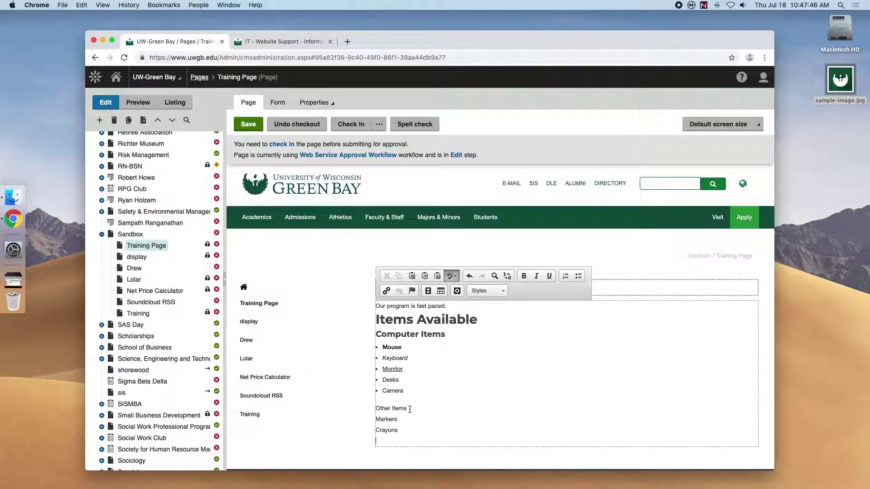
- Make Other Items a Heading 5 and turn Markers and Crayons into bullets
drag(410, 409, 375, 411)
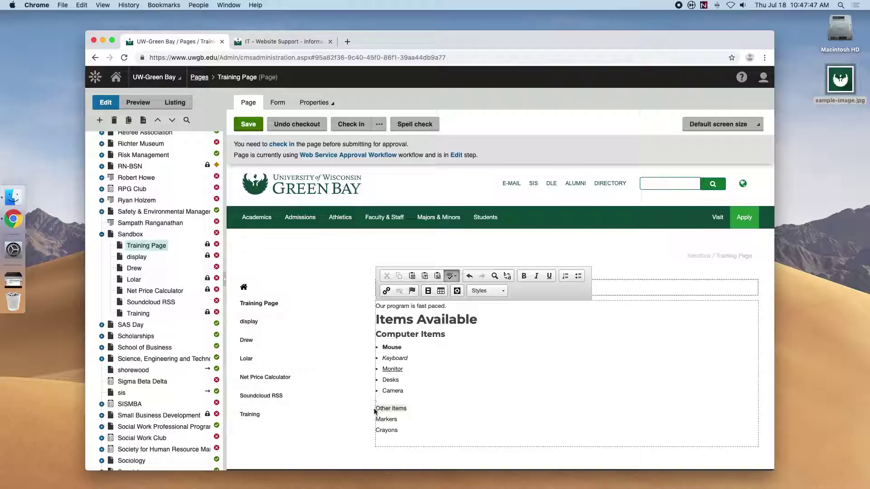
click(490, 292)
scroll(496, 331, down, 3)
click(497, 346)
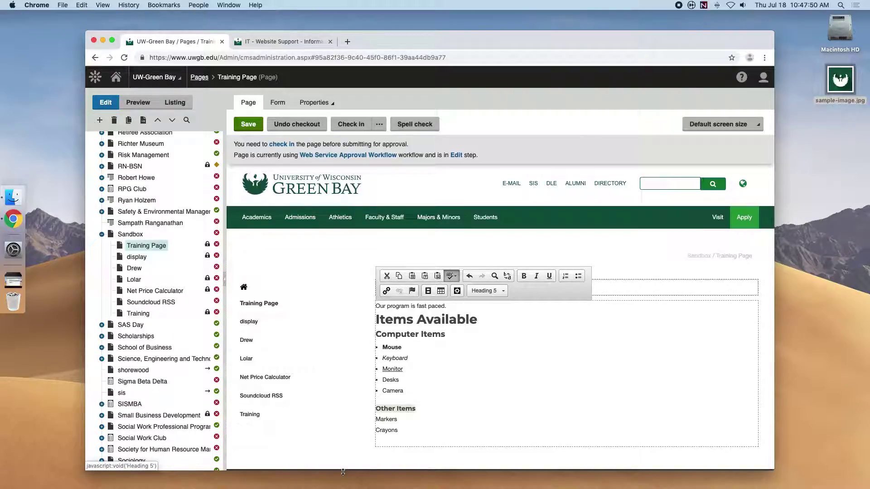
drag(398, 431, 374, 418)
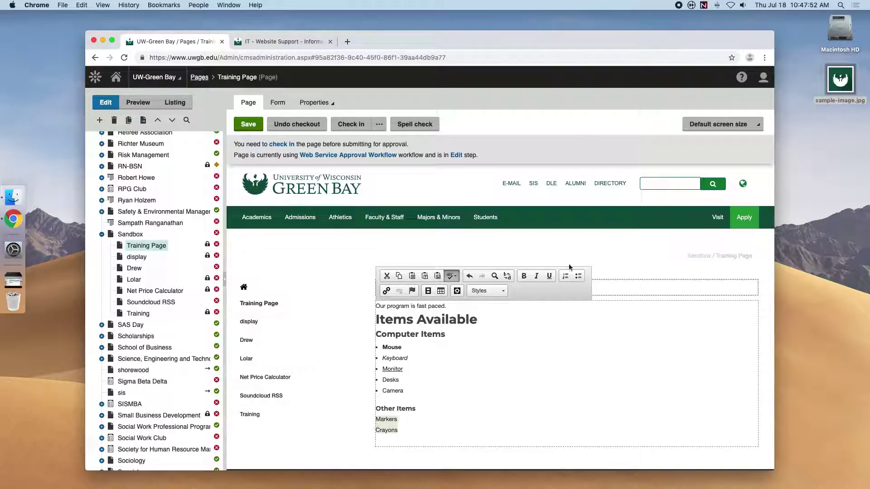
click(578, 277)
click(446, 404)
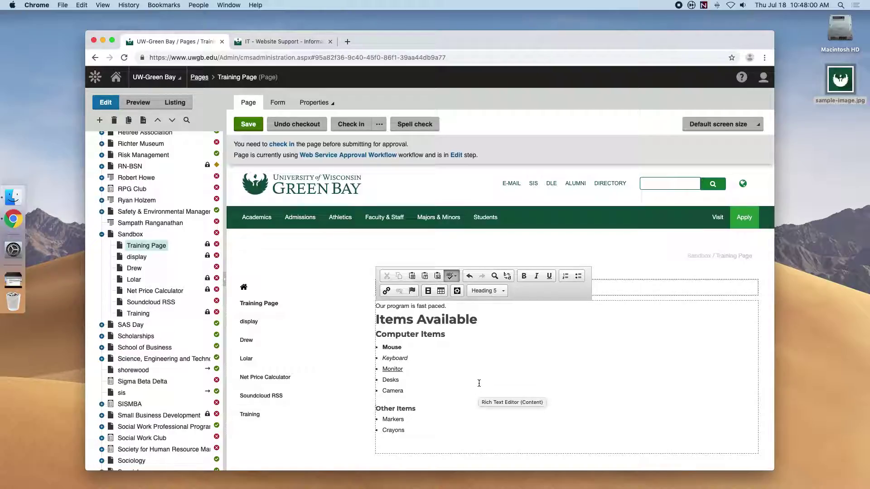
- Set the intro sentence's block style to Paragraph
click(388, 308)
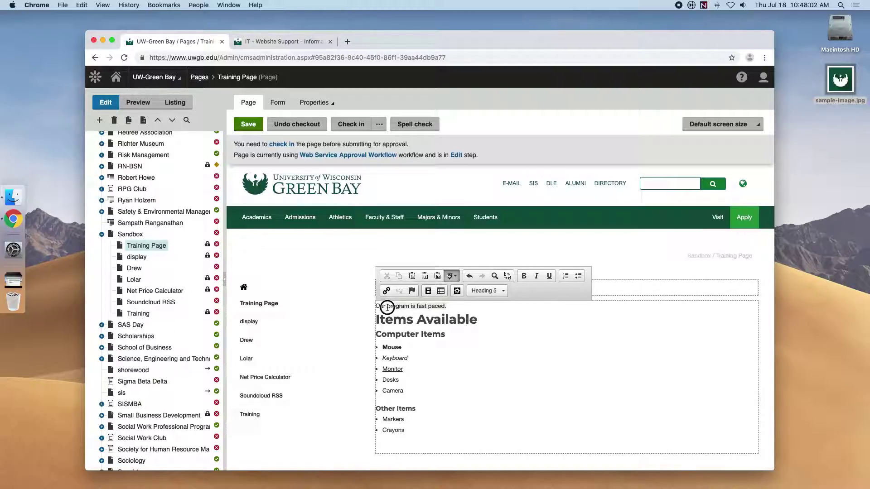
click(503, 291)
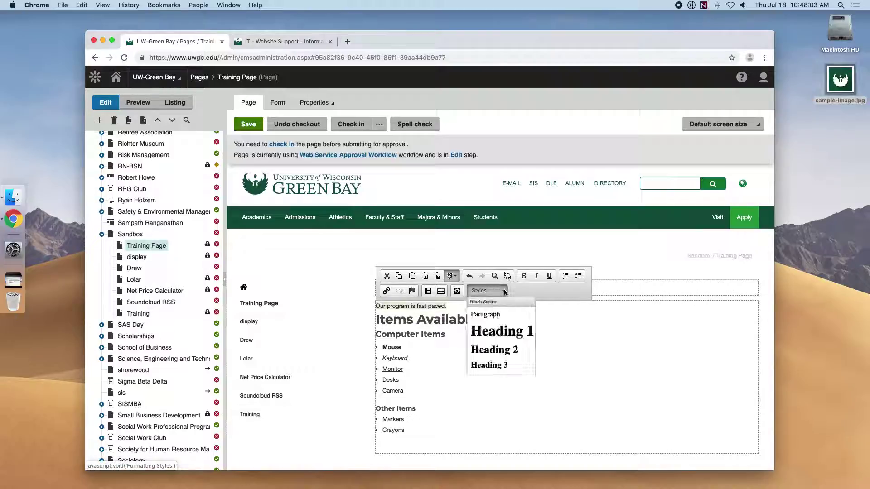
click(504, 314)
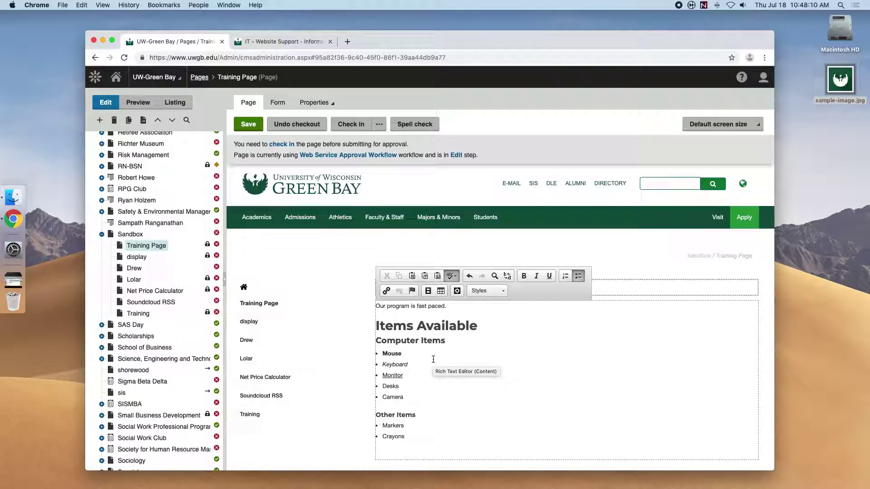
- Save the Training Page, preview it as visitors see it, and return to the editor
click(255, 127)
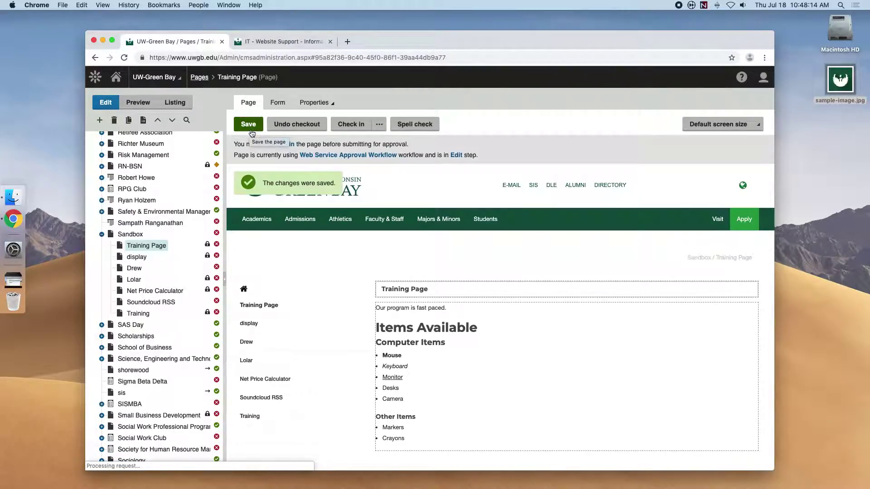
click(134, 103)
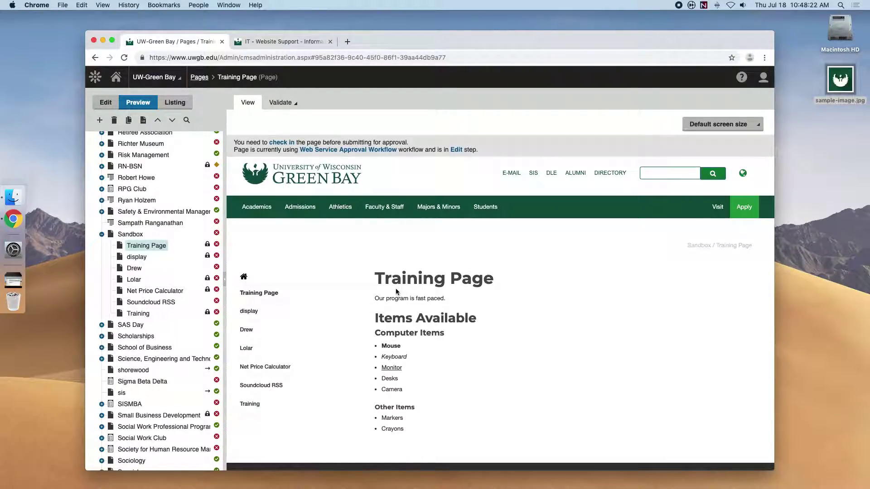
click(106, 103)
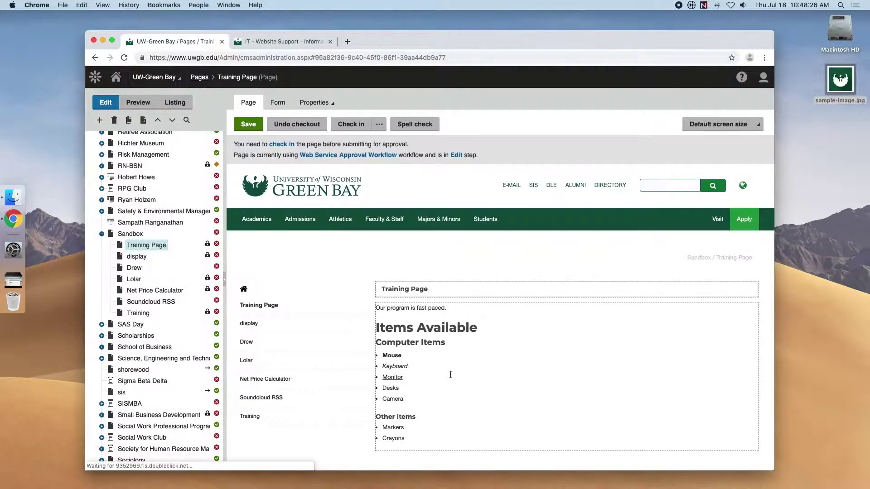
- Link the Desks bullet to the site's Sheboygan page (~/sheboygan/) from the Content tab
scroll(450, 375, down, 3)
click(390, 325)
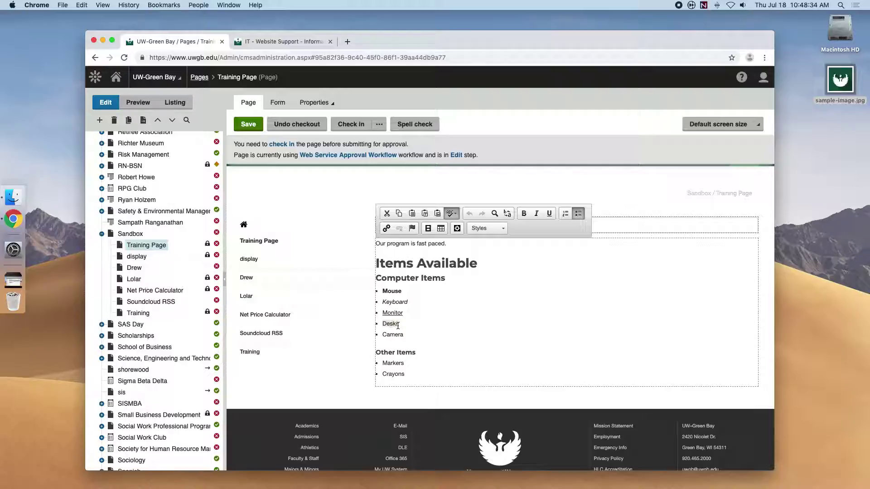
click(386, 230)
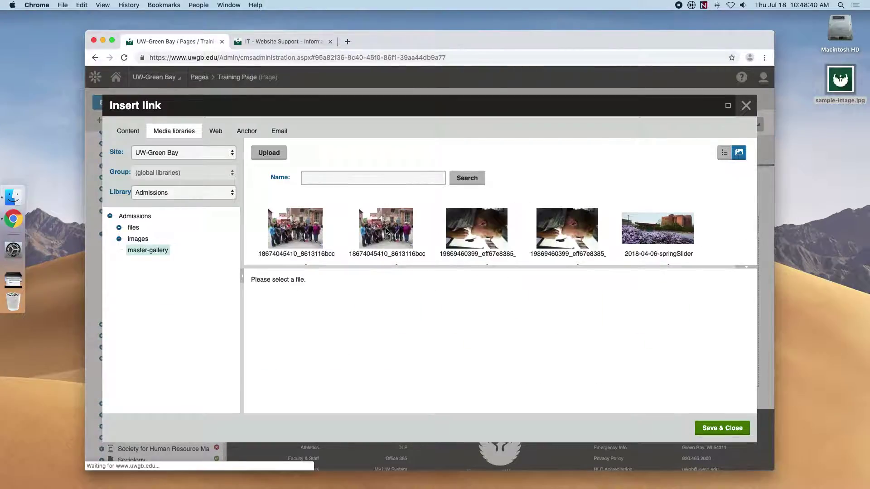
mouse_move(385, 232)
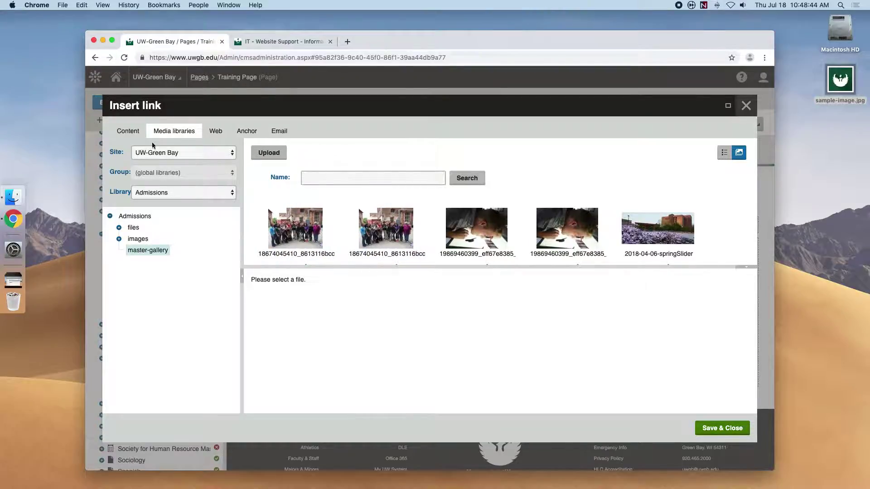
click(119, 133)
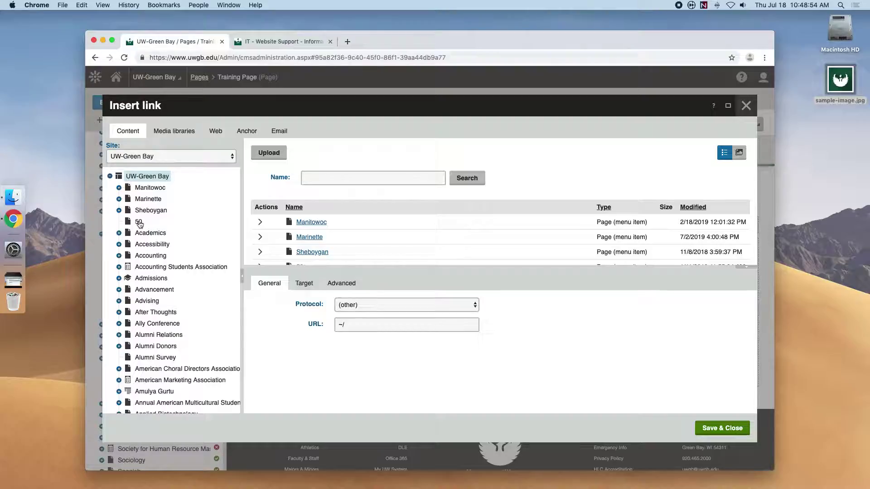
click(151, 213)
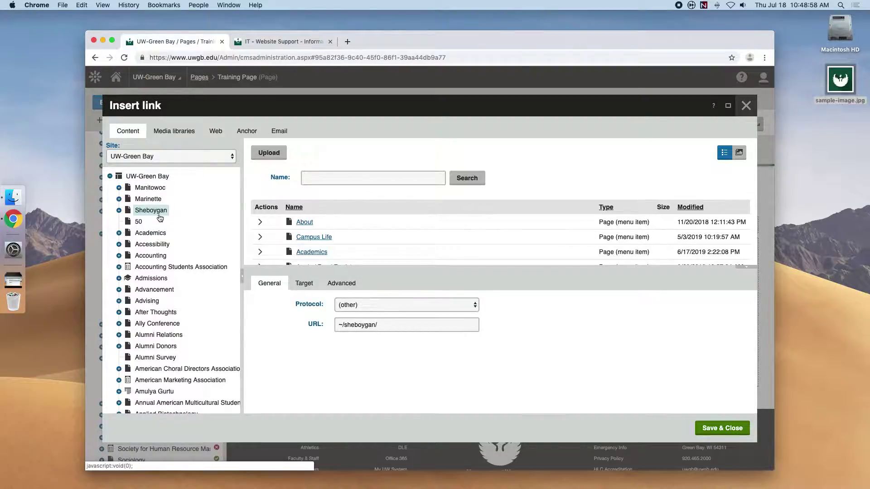
click(730, 431)
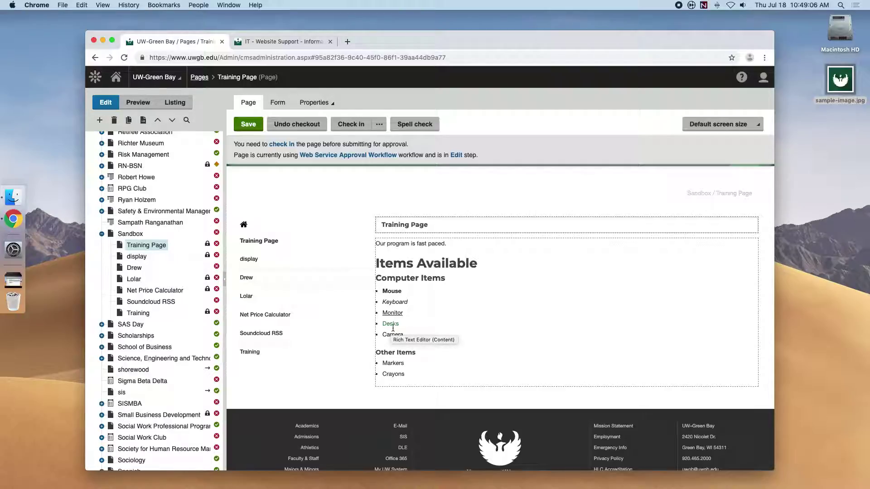
- Link Camera to the Branch-Admit-Letter PDF in Media libraries > Admissions > files > Admit Letters
click(400, 320)
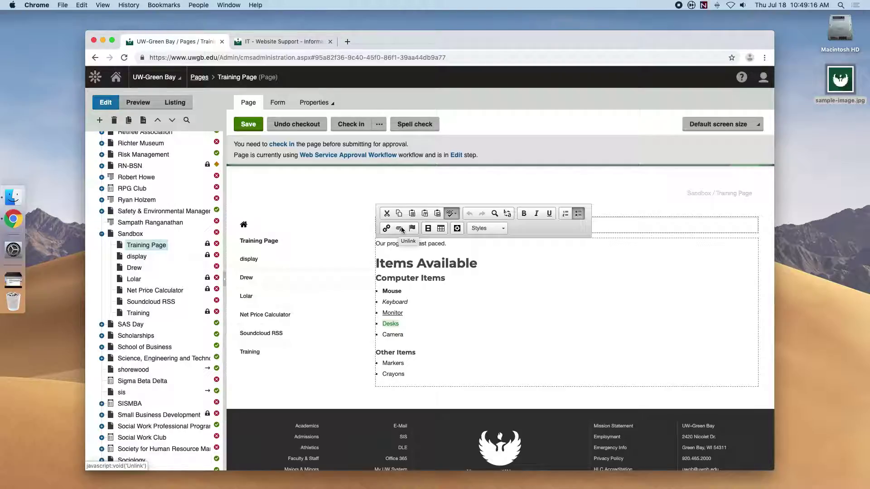
click(396, 334)
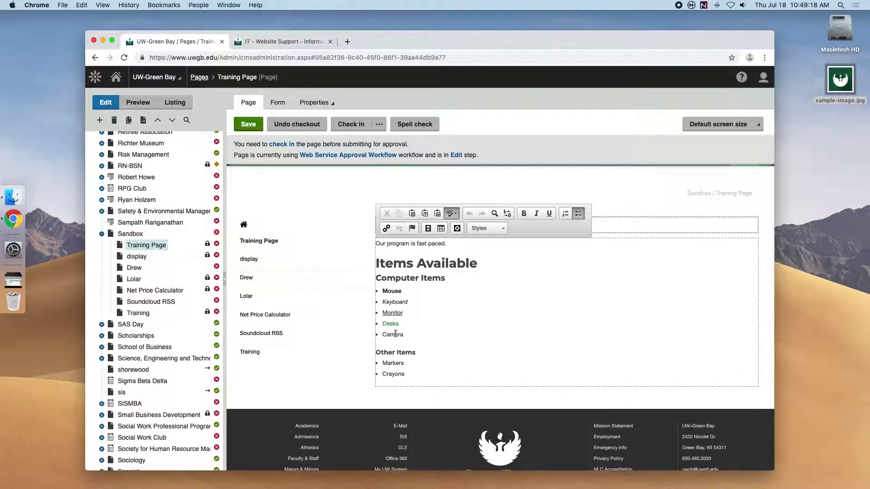
double_click(396, 334)
click(386, 229)
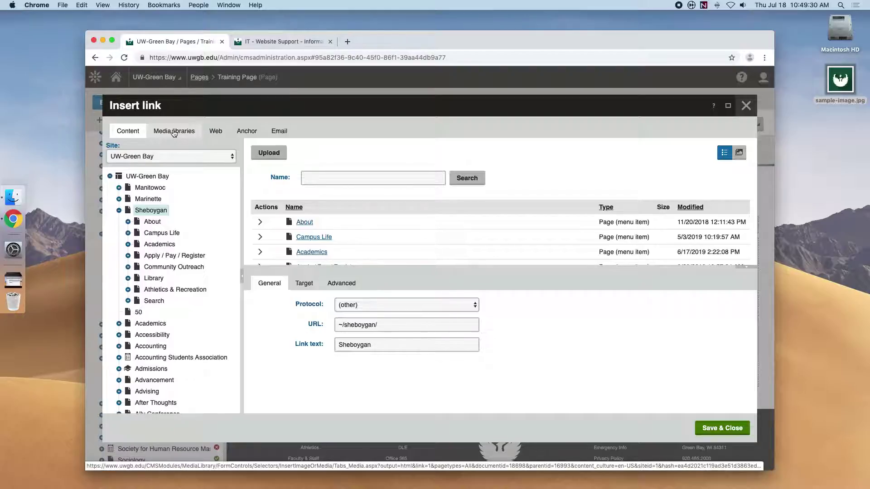
click(176, 132)
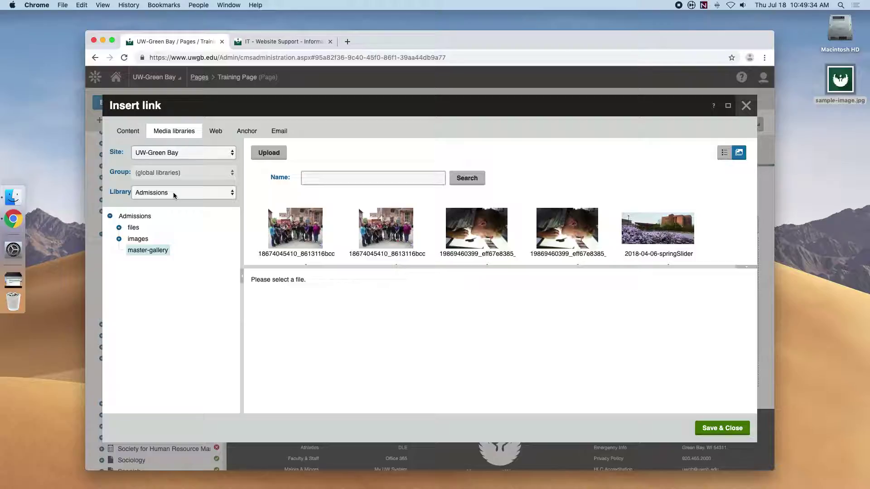
click(119, 240)
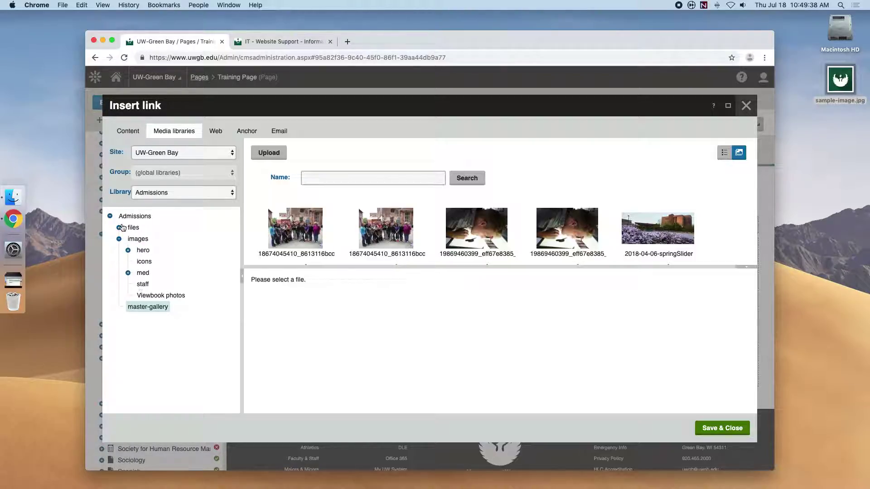
click(119, 228)
click(148, 240)
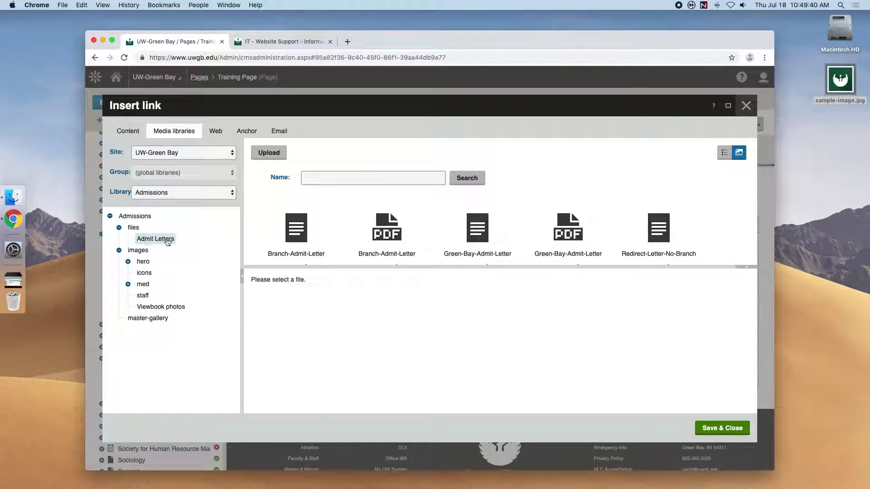
scroll(412, 233, down, 2)
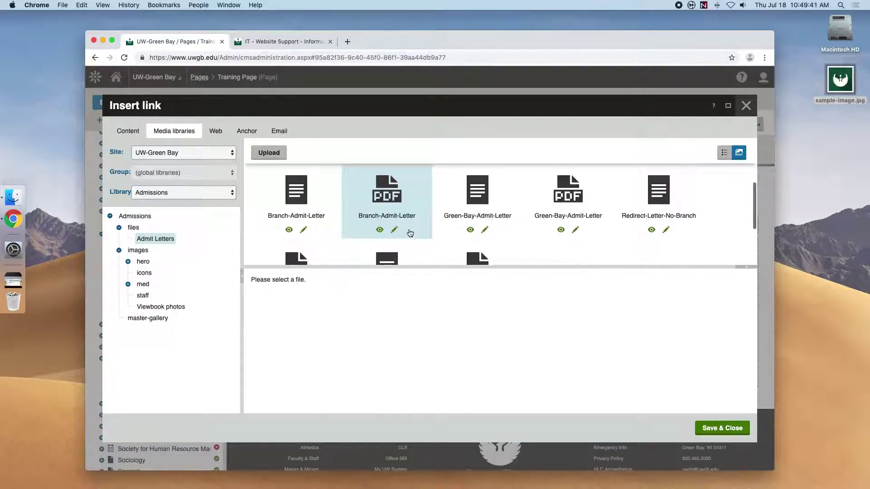
click(396, 194)
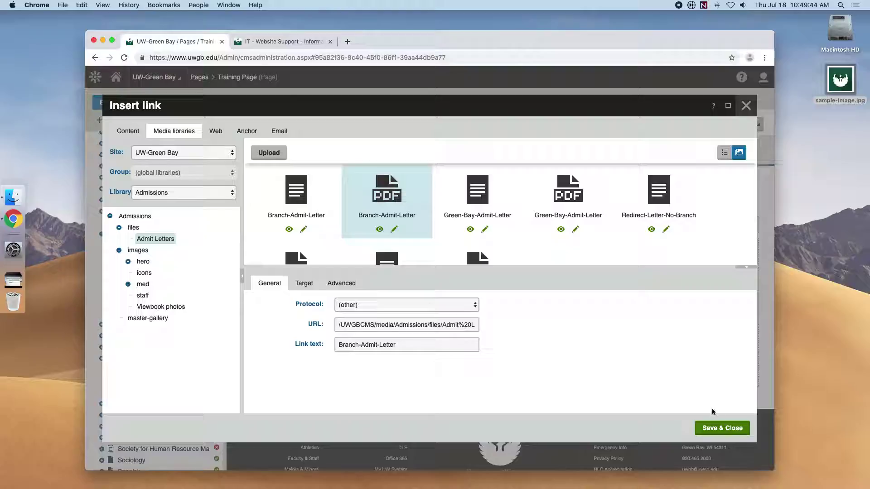
click(731, 430)
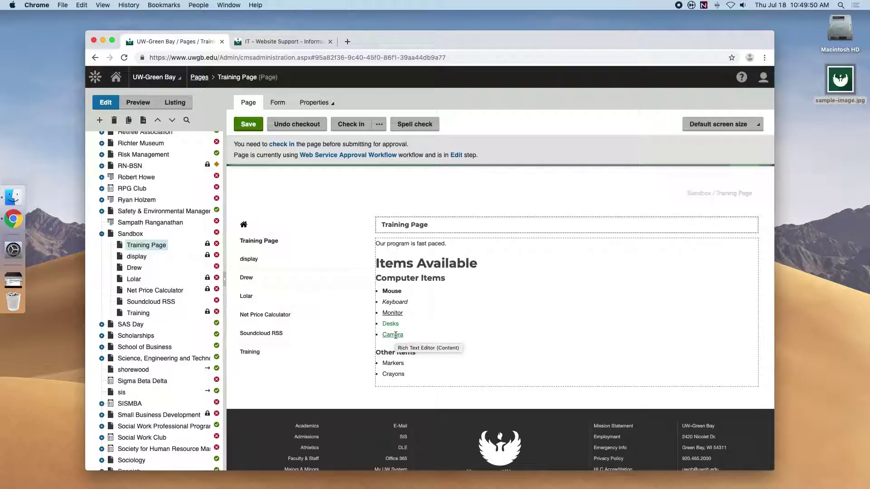
click(400, 363)
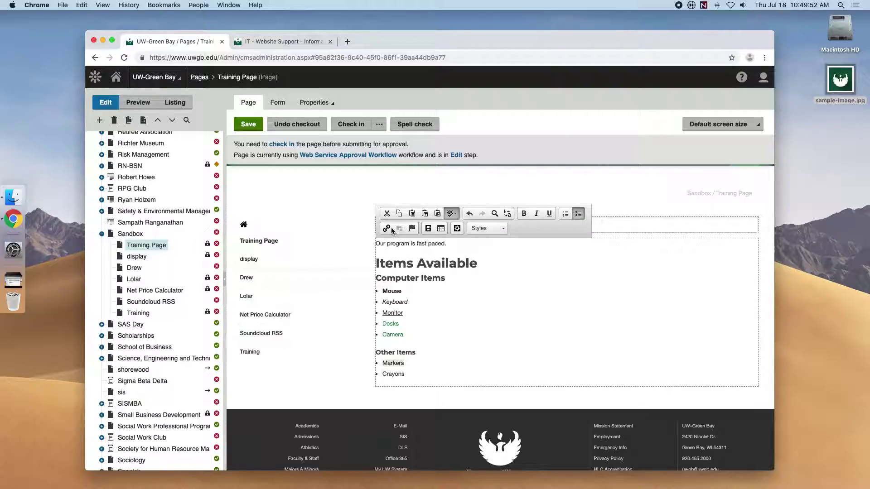
click(387, 228)
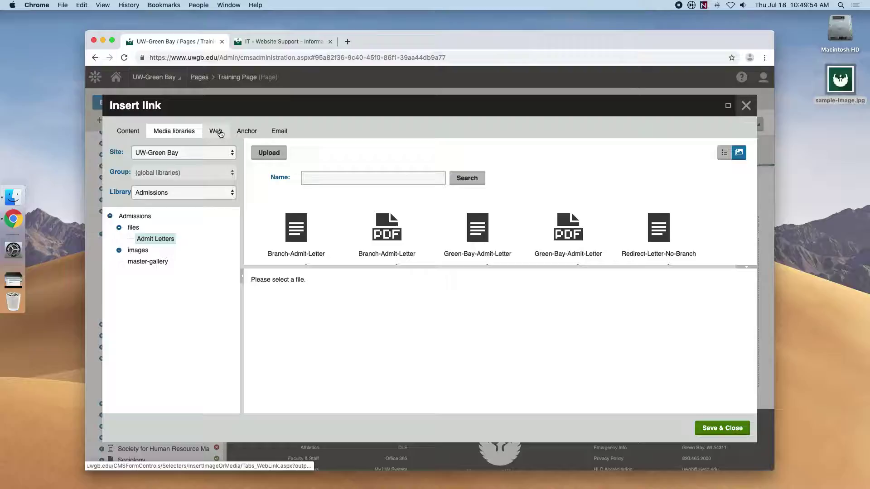
click(222, 133)
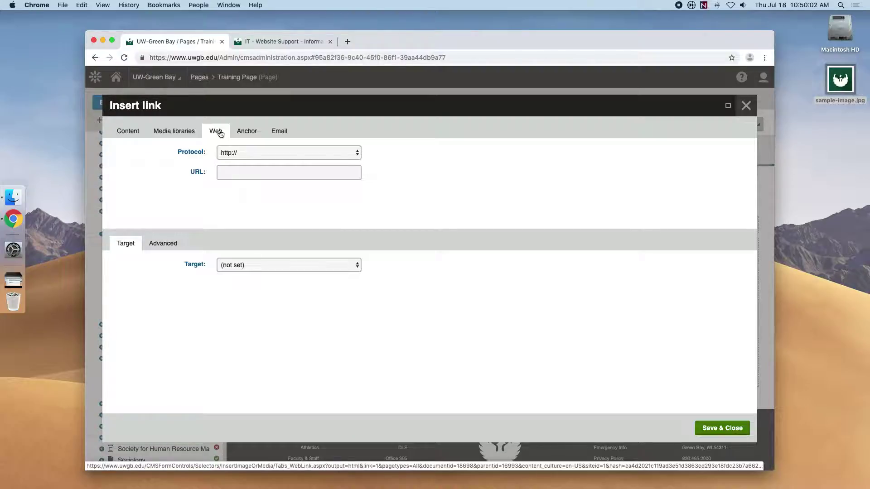
click(276, 171)
text(www.google.com)
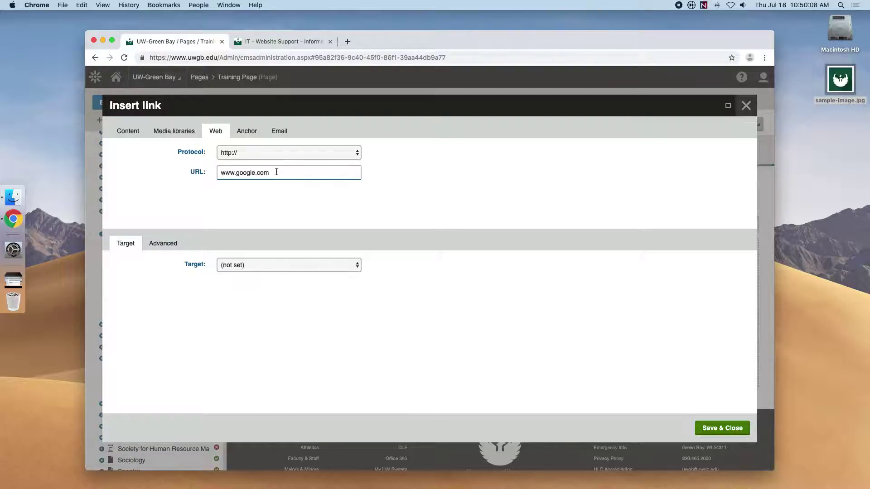
click(318, 265)
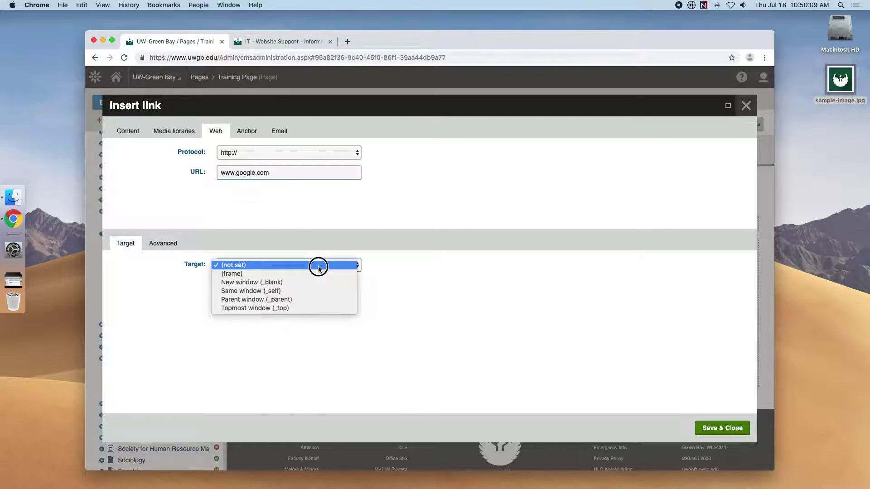
click(270, 283)
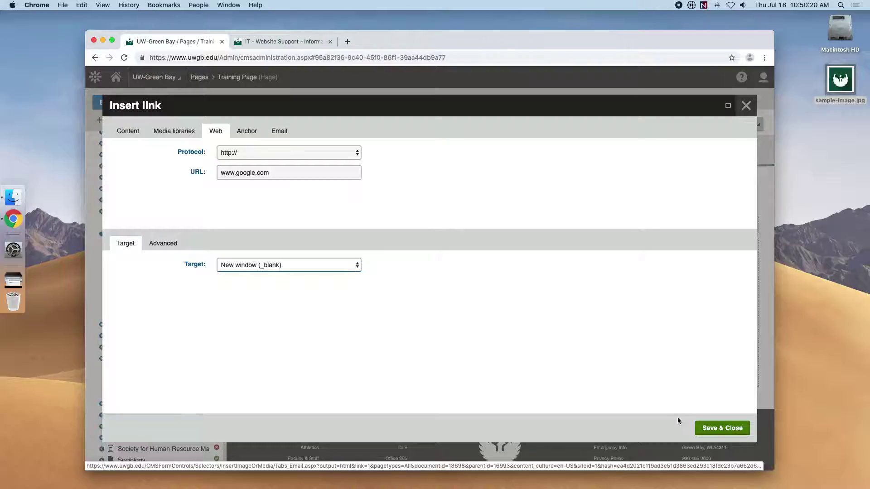
click(741, 432)
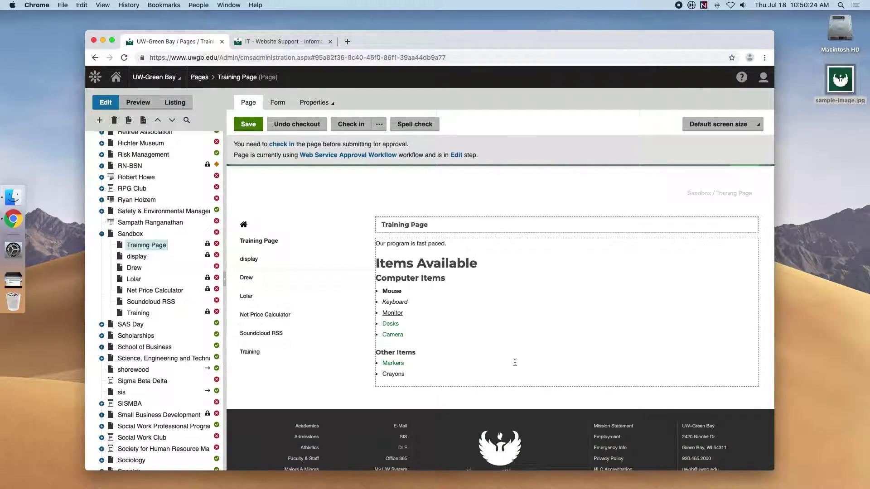
- Save the Training Page, then preview it and follow the Markers link to Google
click(243, 125)
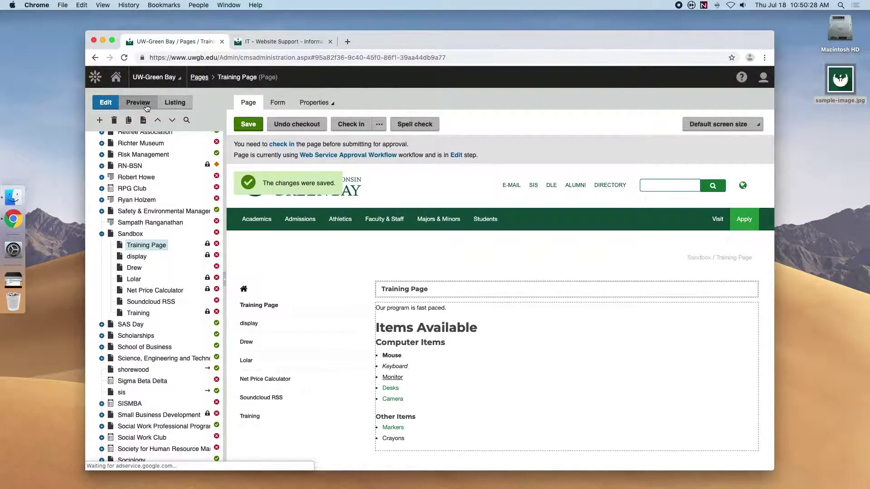
click(146, 106)
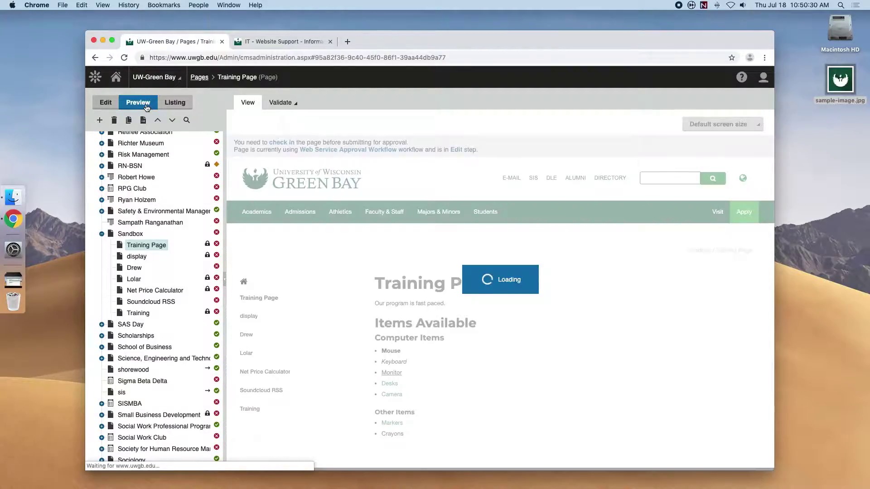
scroll(430, 334, down, 3)
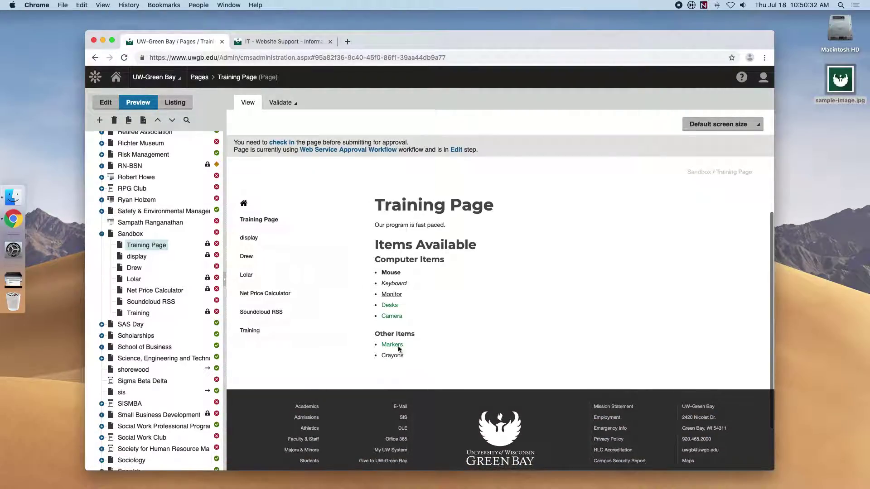
click(397, 345)
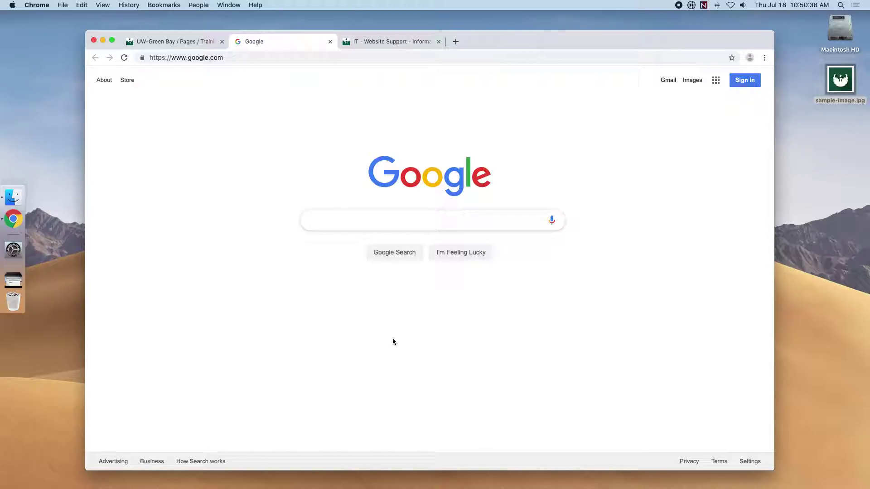
- Close the Google tab to get back to the Kentico Training Page preview
click(329, 41)
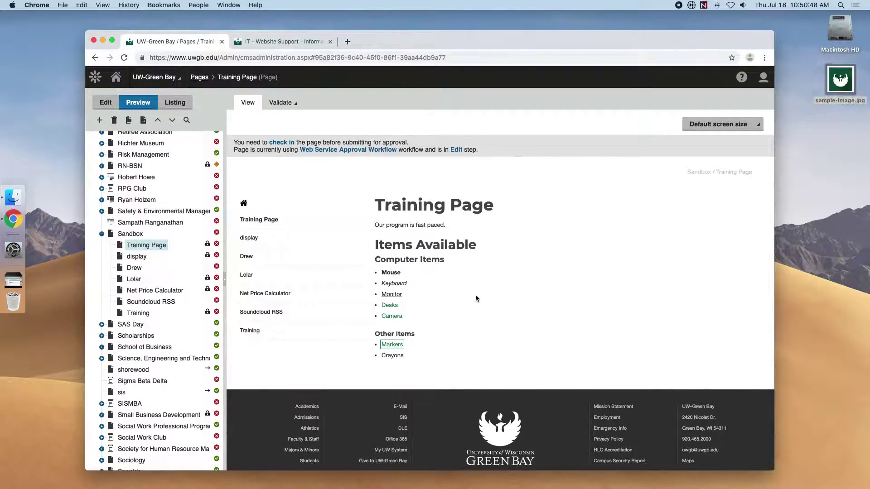
- Return to the Edit tab and add a new line after "Our program is fast paced."
click(113, 101)
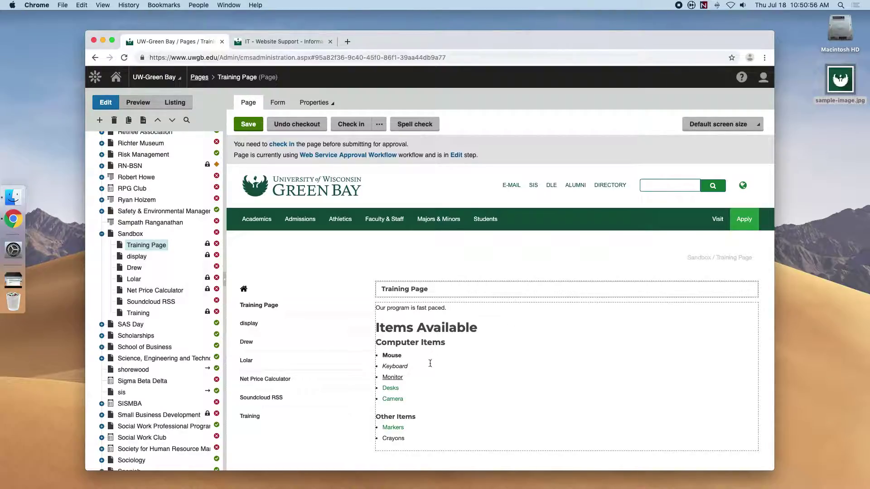
click(456, 308)
key(Return)
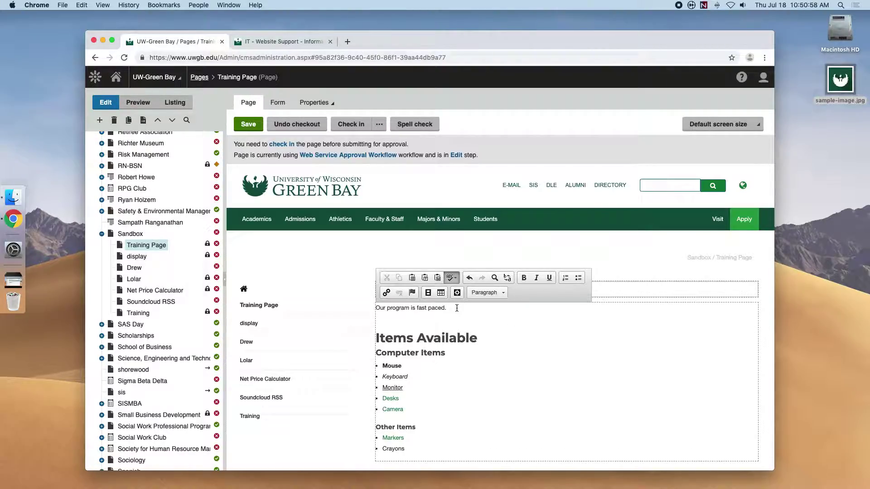
- Start an image insert and select the Admissions media library from the full library list
click(429, 292)
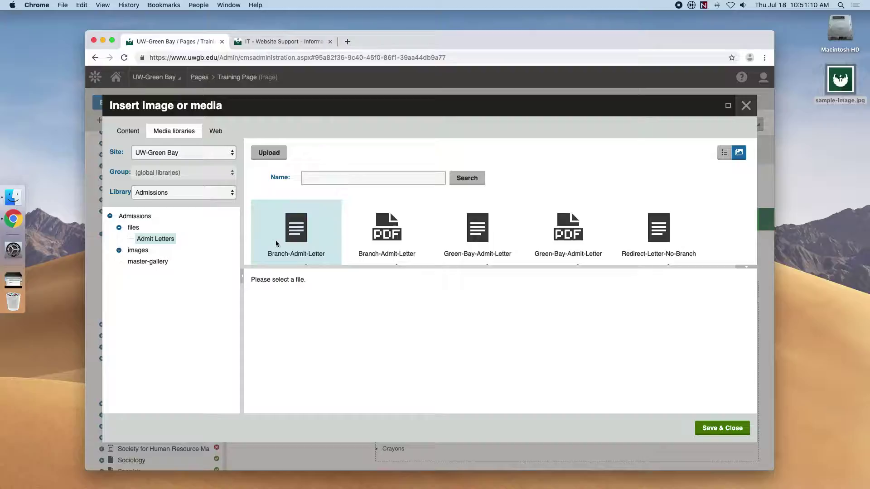
click(184, 194)
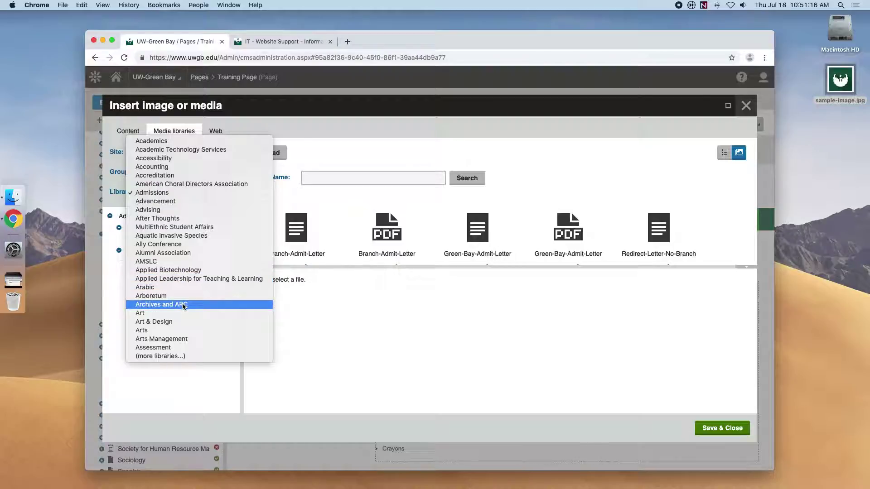
click(177, 356)
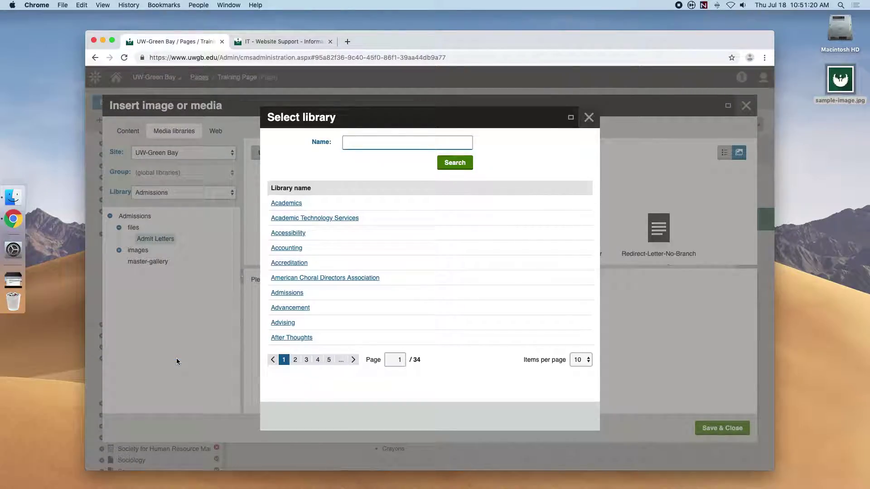
triple_click(415, 361)
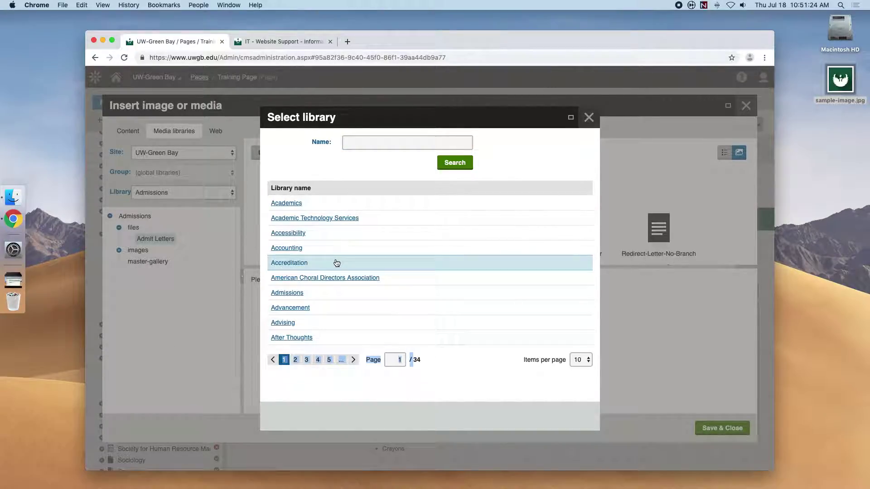
click(298, 295)
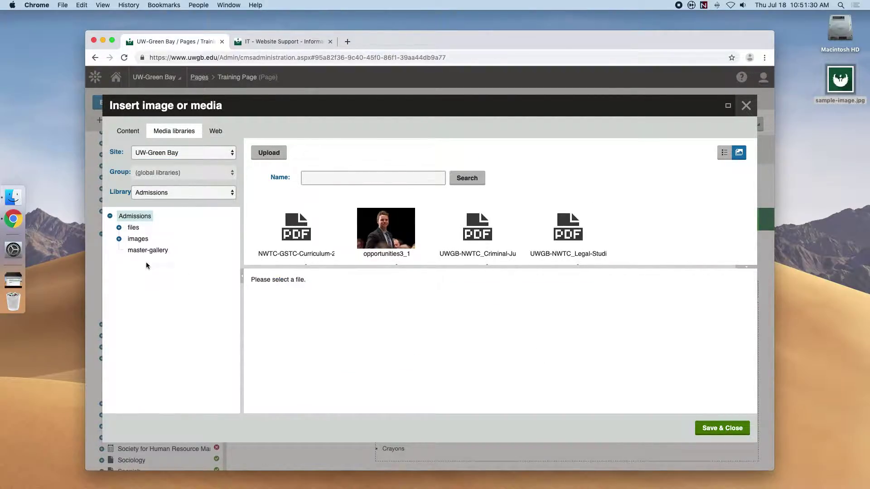
- Insert the 2018-04-06-springSlider photo from the master-gallery folder into the page
click(156, 251)
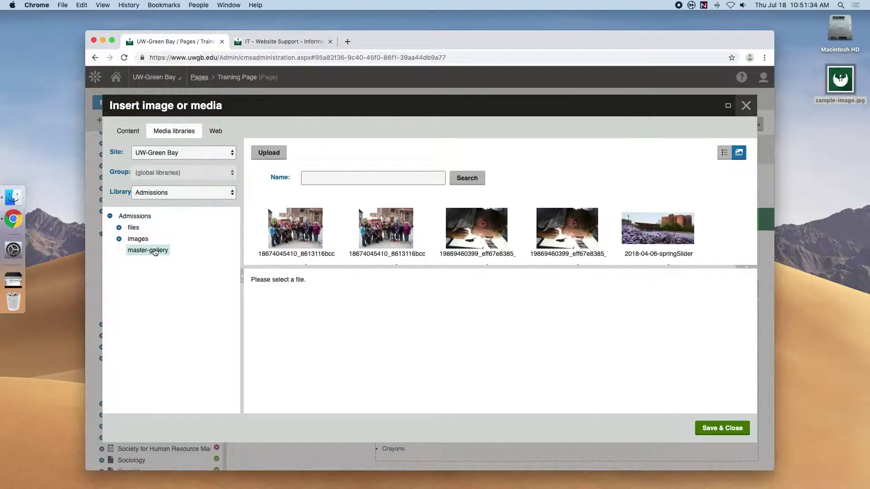
click(747, 269)
click(724, 154)
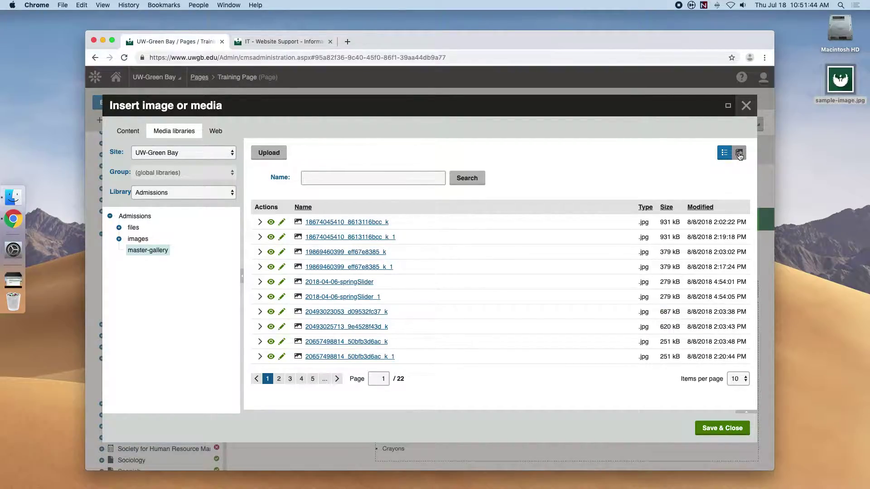
click(740, 155)
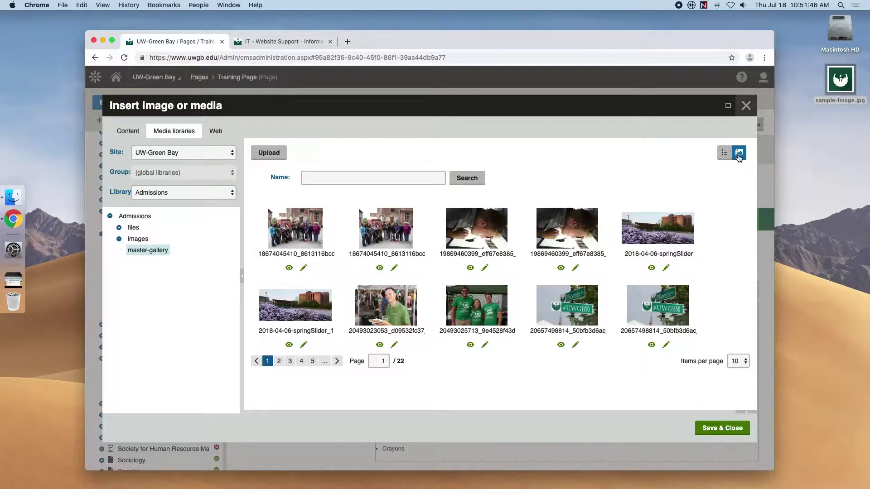
mouse_move(632, 243)
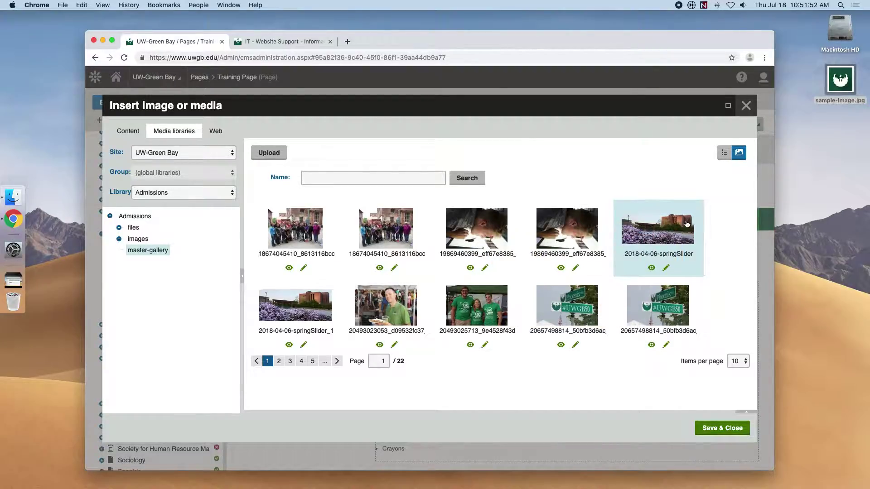
click(721, 428)
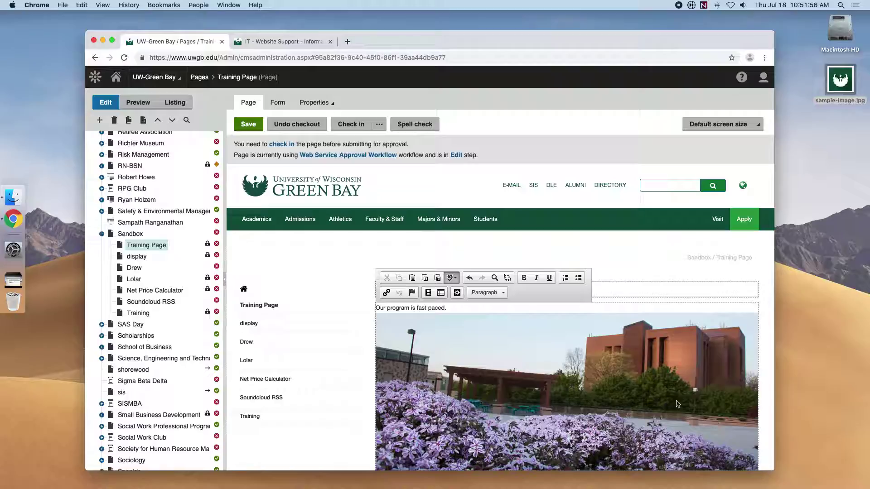
- Open the inserted springSlider photo's image properties, showing its 844 × 371 size
scroll(607, 360, down, 3)
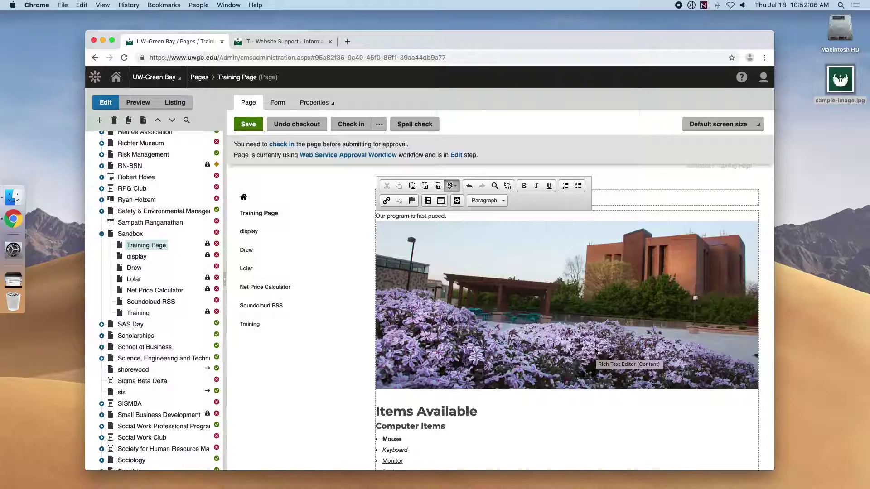
double_click(535, 295)
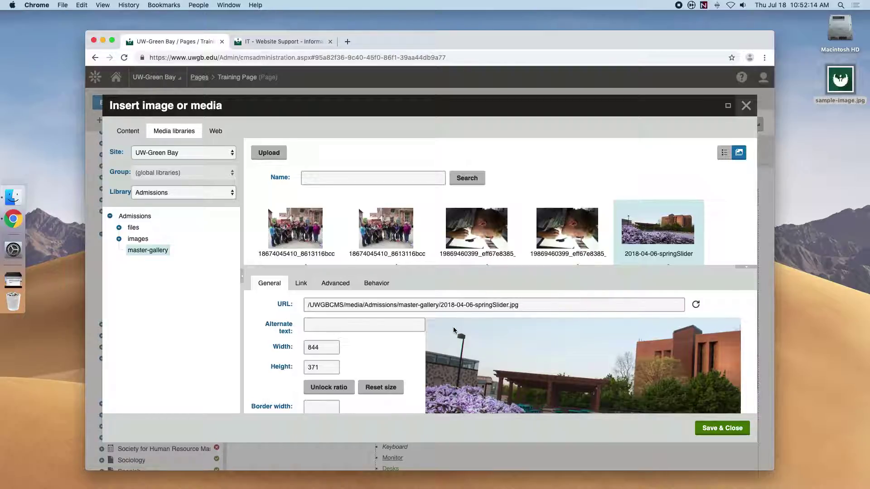
- Set the photo's alternate text to 'UWGB courtyard with flowers and Cofrin Library'
drag(518, 307, 300, 306)
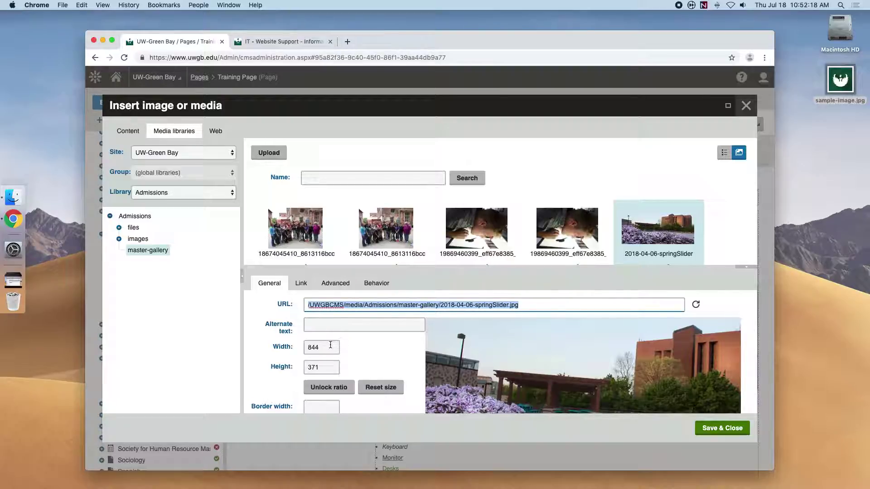
click(352, 324)
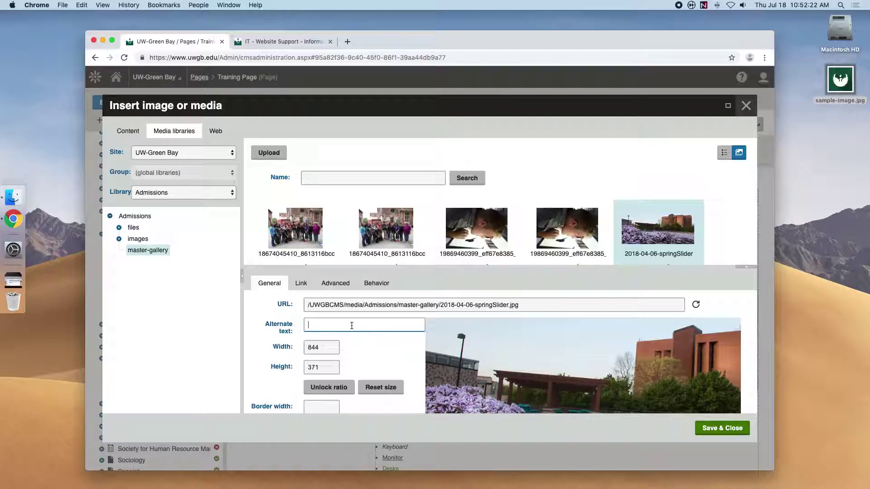
text(UWGB courtyard with flowers ad)
key(BackSpace)
text(nd Cofrin Library)
- Try Left alignment for the photo, then set Align back to (none)
scroll(410, 337, down, 3)
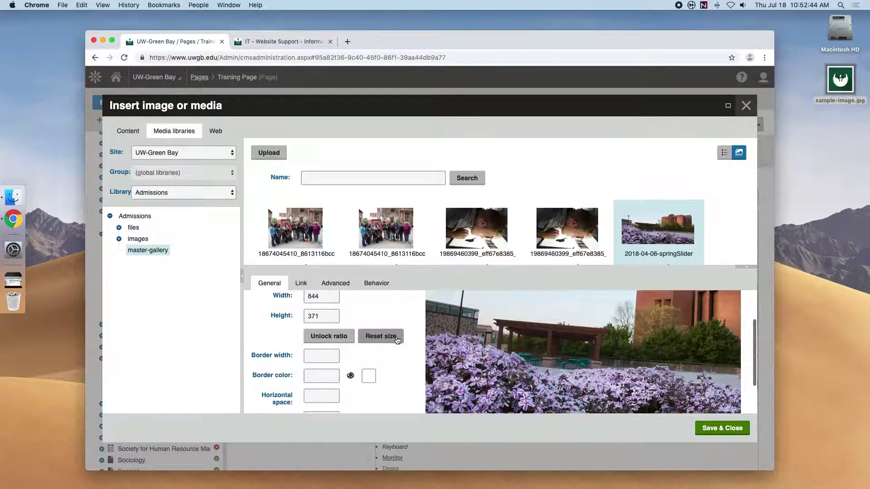
scroll(326, 379, down, 1)
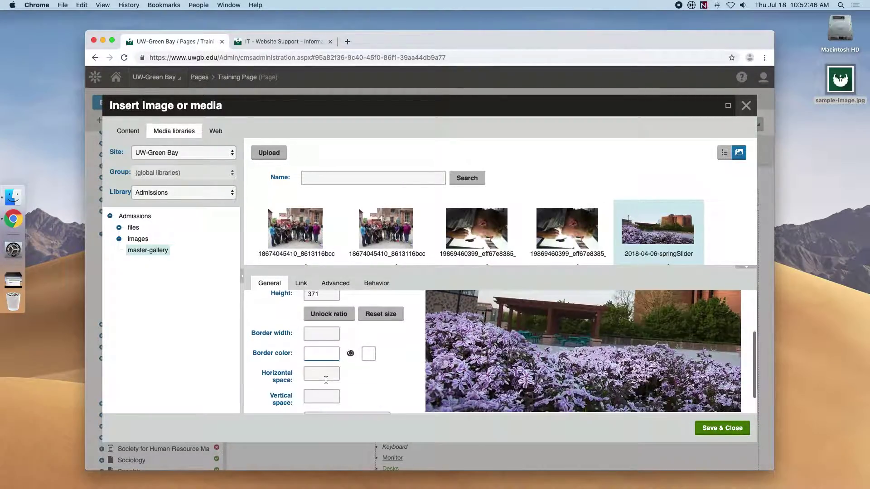
scroll(319, 358, up, 3)
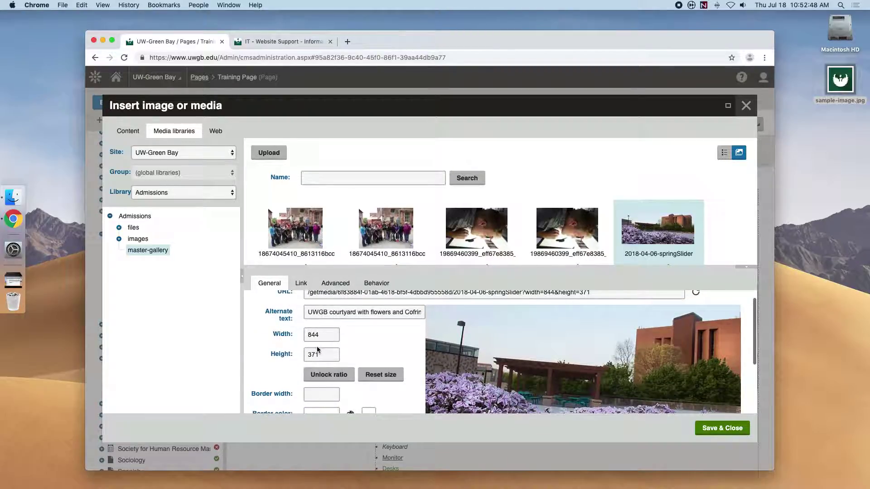
scroll(318, 348, down, 4)
scroll(319, 347, up, 4)
scroll(320, 347, down, 3)
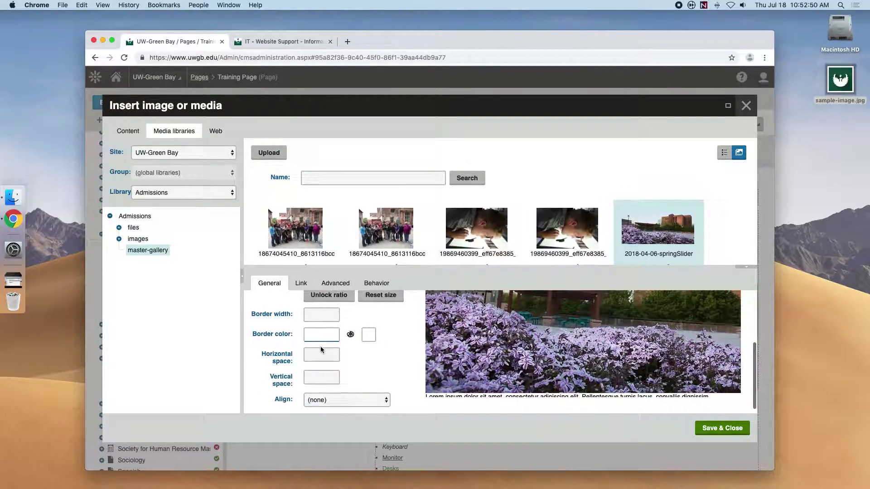
click(325, 355)
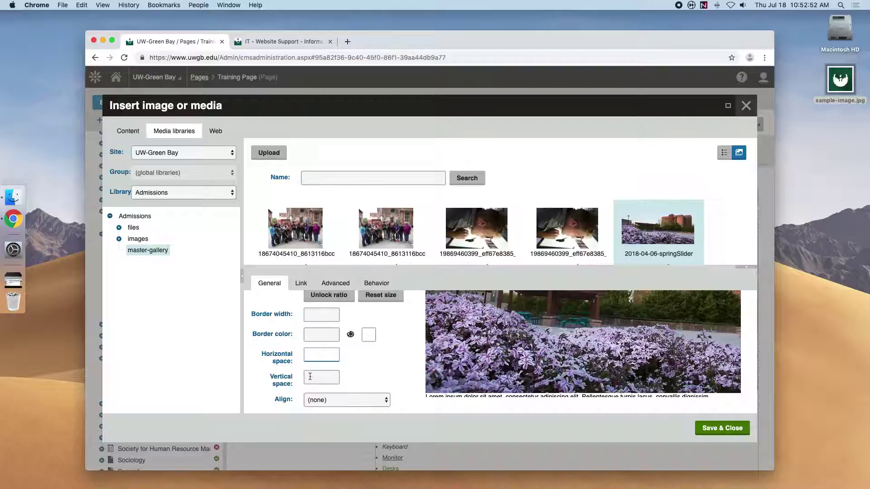
click(352, 401)
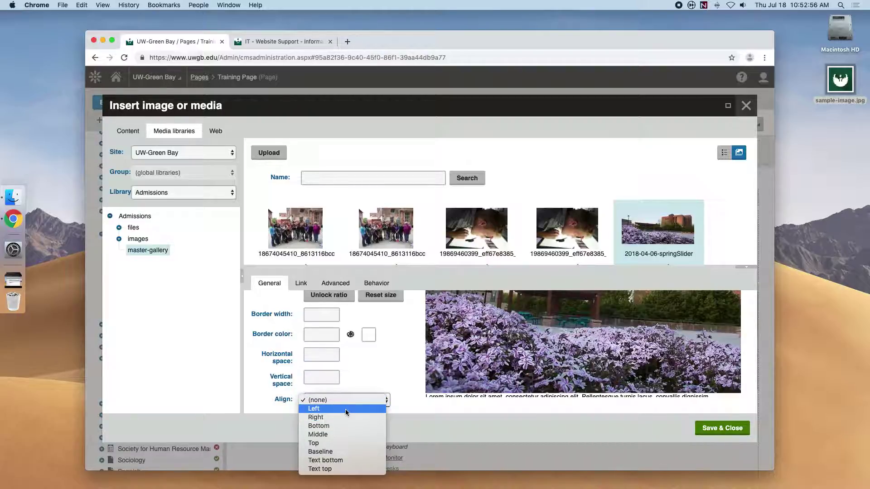
click(345, 410)
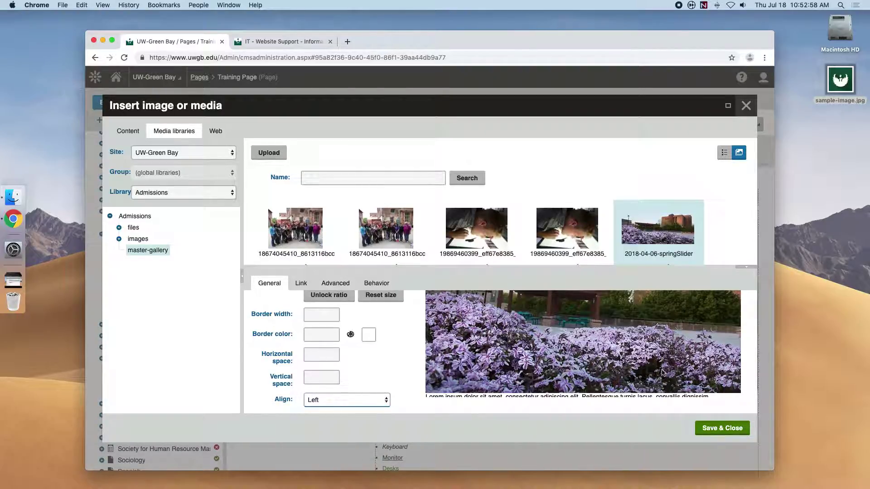
click(338, 401)
click(320, 392)
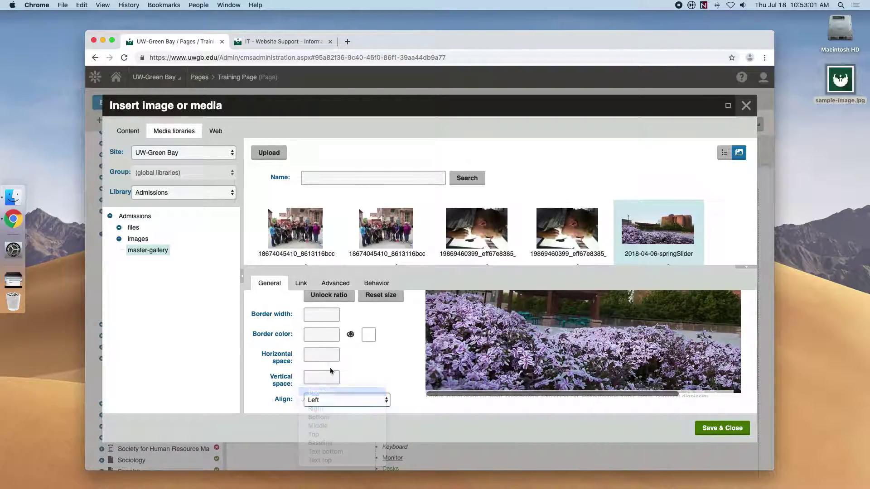
- Set the photo's link target to New window (_blank) and apply the image settings
click(302, 284)
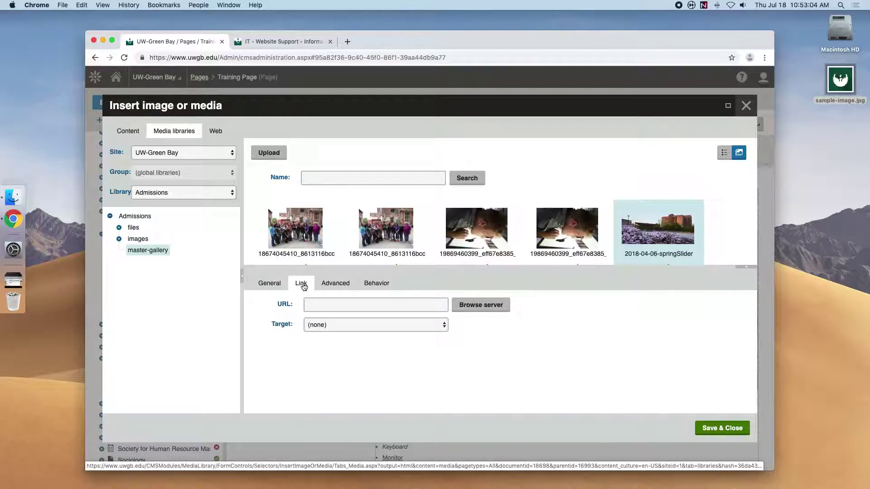
click(341, 305)
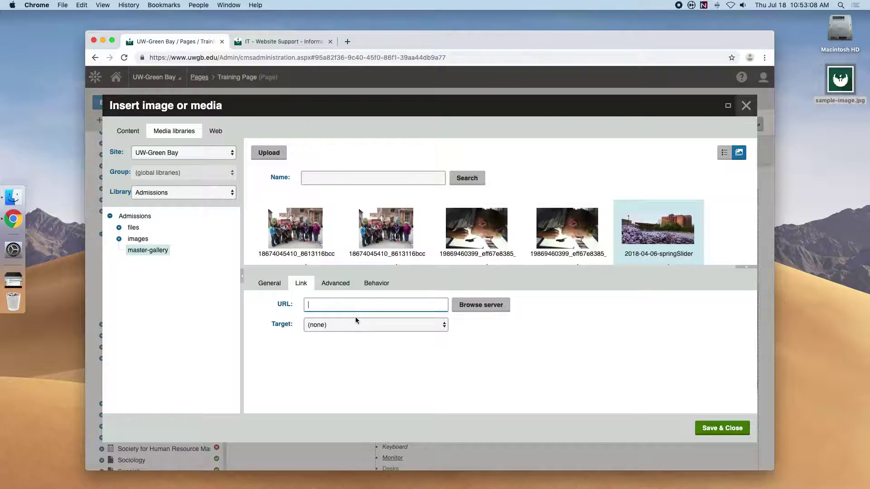
click(355, 319)
click(346, 333)
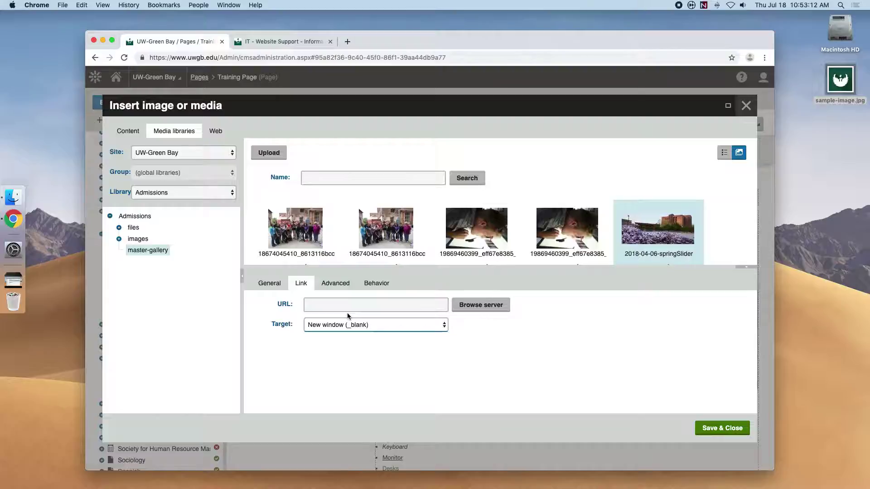
click(716, 429)
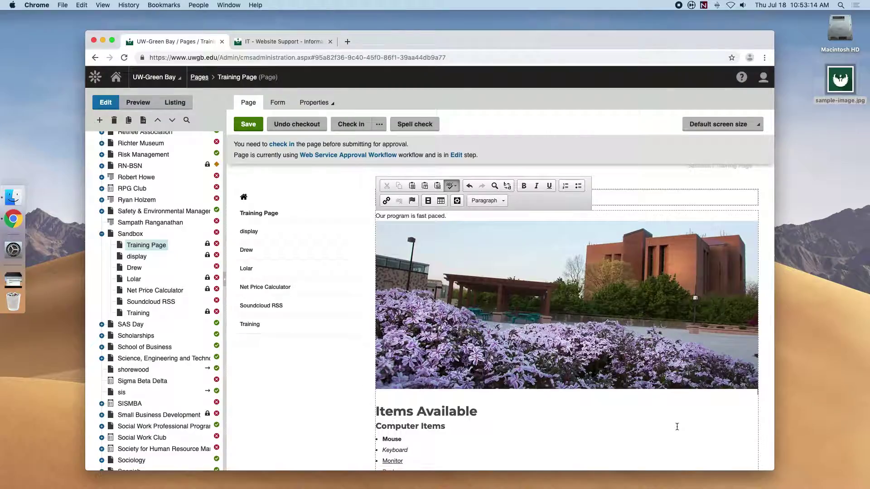
- Stay on the page, save the Training Page, and preview it scrolled down to the photo
scroll(612, 414, down, 5)
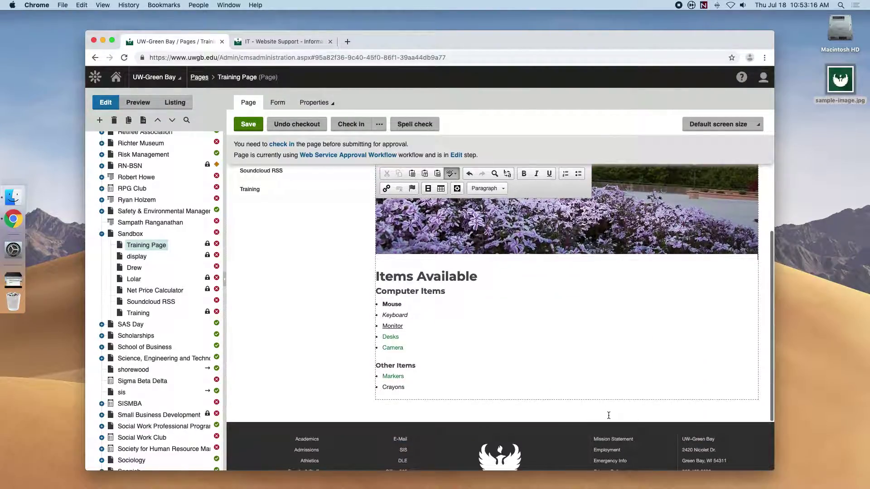
click(140, 104)
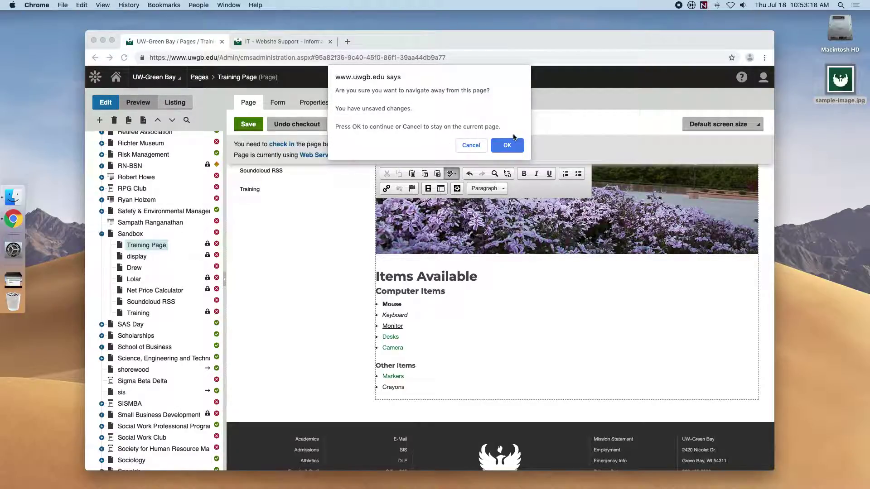
click(474, 144)
click(251, 125)
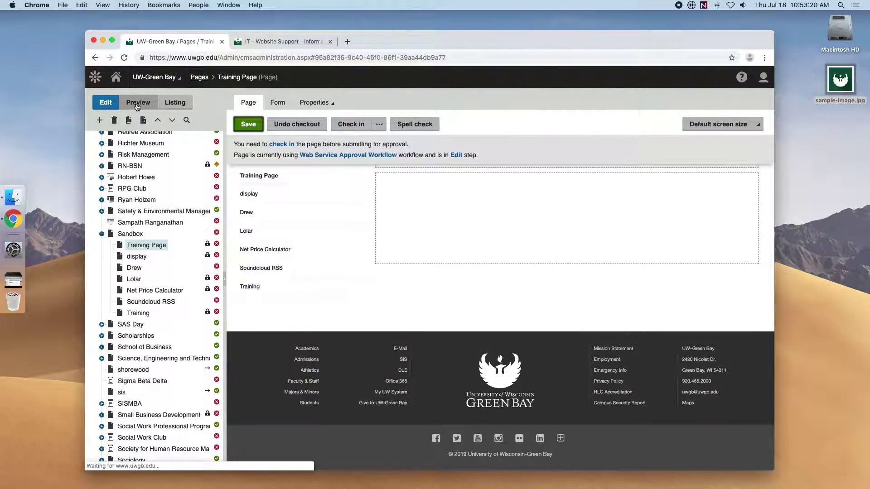
click(137, 104)
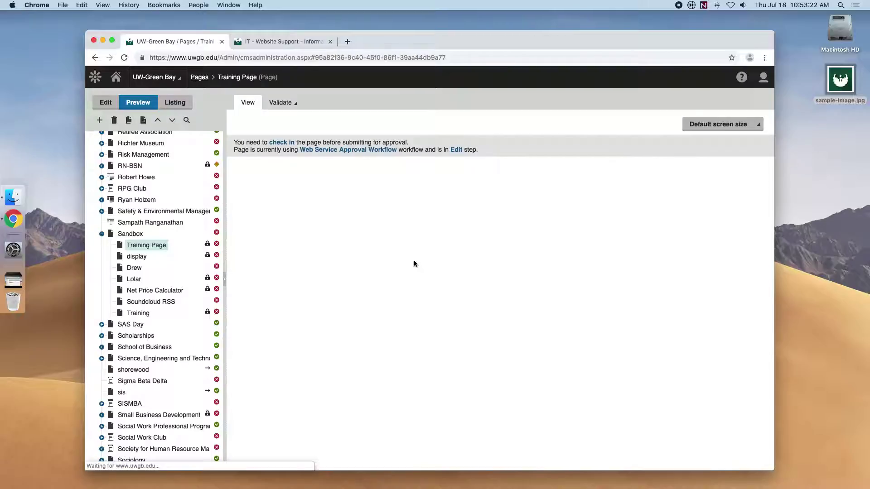
scroll(414, 261, down, 5)
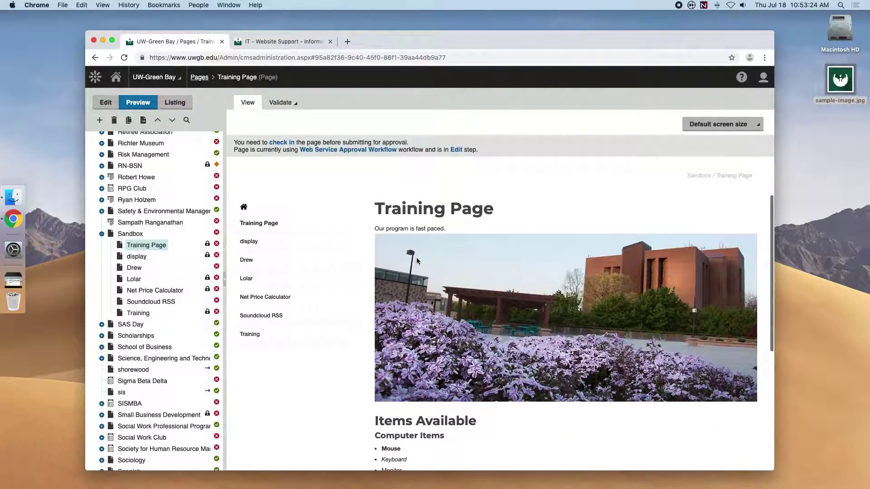